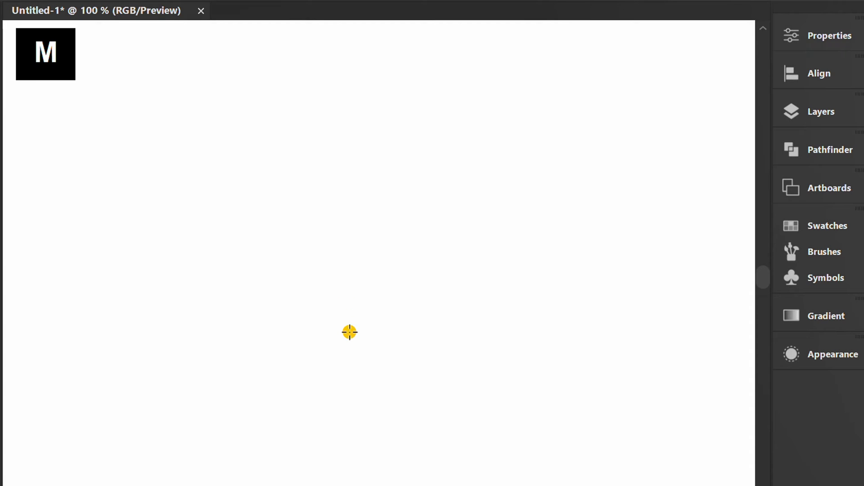
Draw a 100 × 100 px square with the Rectangle tool.
left_click(288, 199)
type("1")
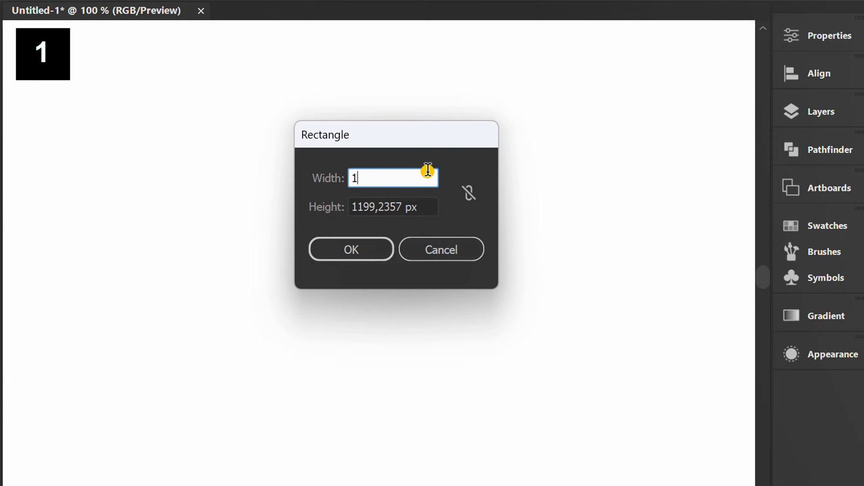
type("00")
key("Tab")
type("100")
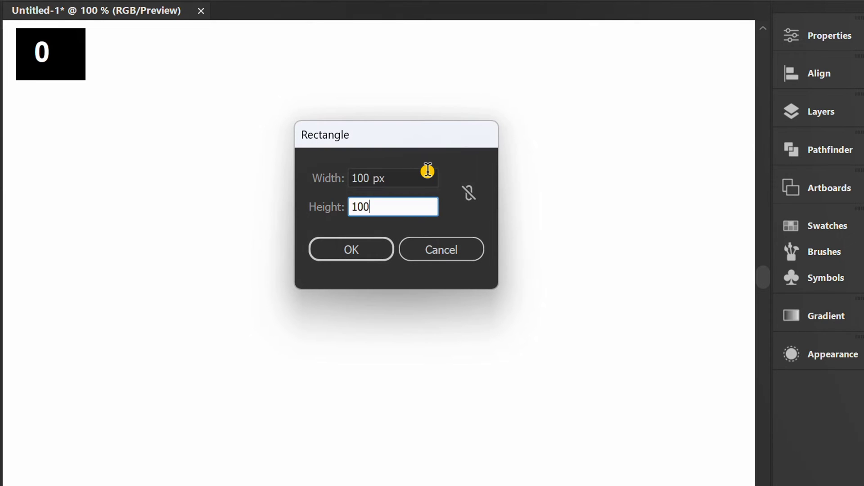
left_click(353, 249)
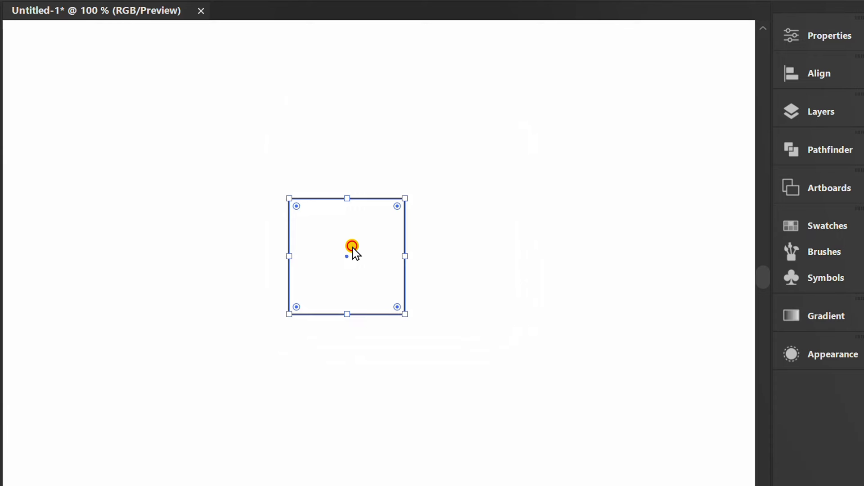
Round the square's top-left corner to full radius, forming a quarter circle.
key("a")
mouse_move(328, 162)
left_mouse_down()
mouse_move(267, 224)
mouse_move(419, 341)
left_mouse_up()
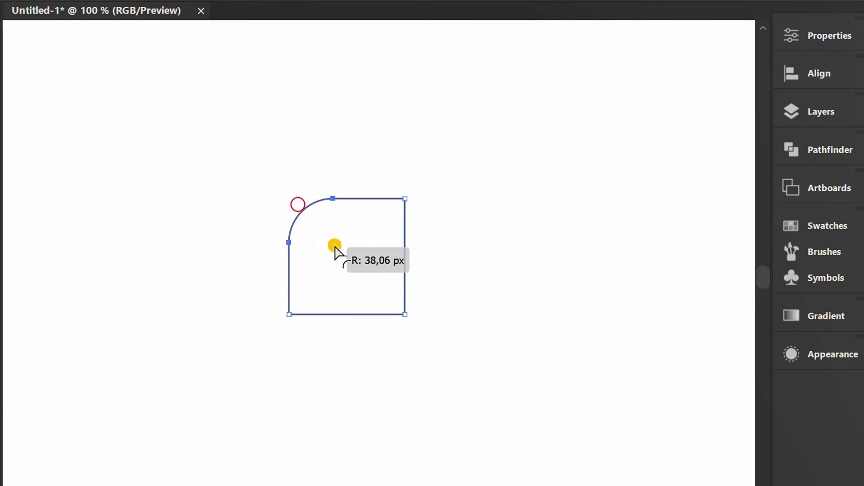
key("v")
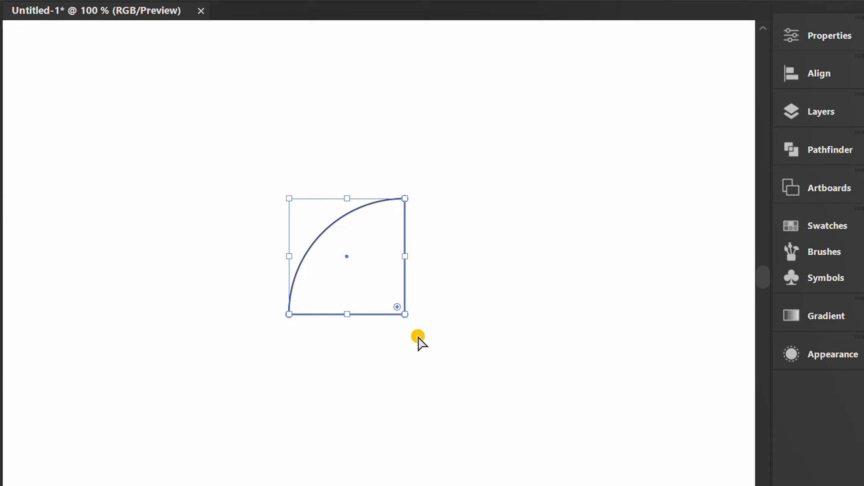
Give the quarter-circle the black swatch fill and a stroke of None.
left_click(806, 38)
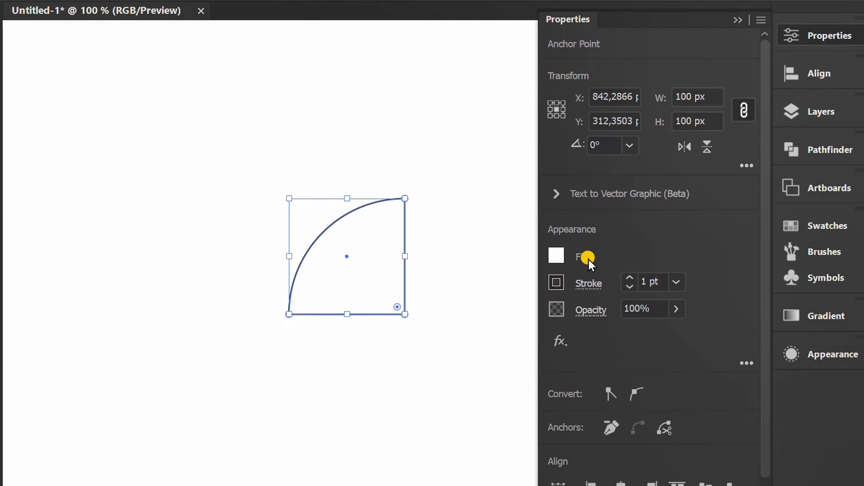
left_click(558, 254)
left_click(391, 322)
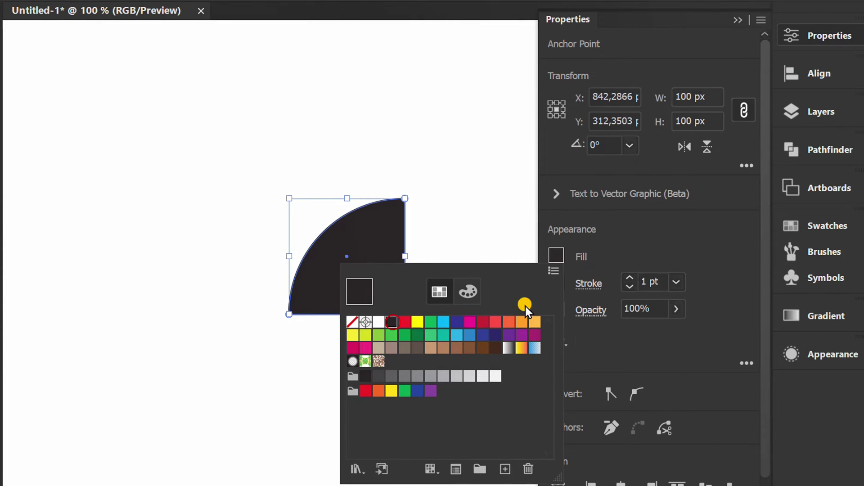
left_click(634, 248)
left_click(559, 280)
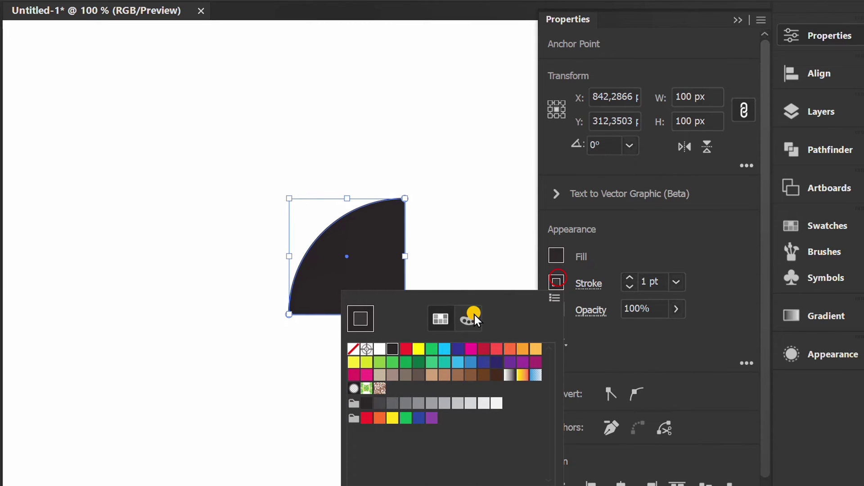
left_click(353, 349)
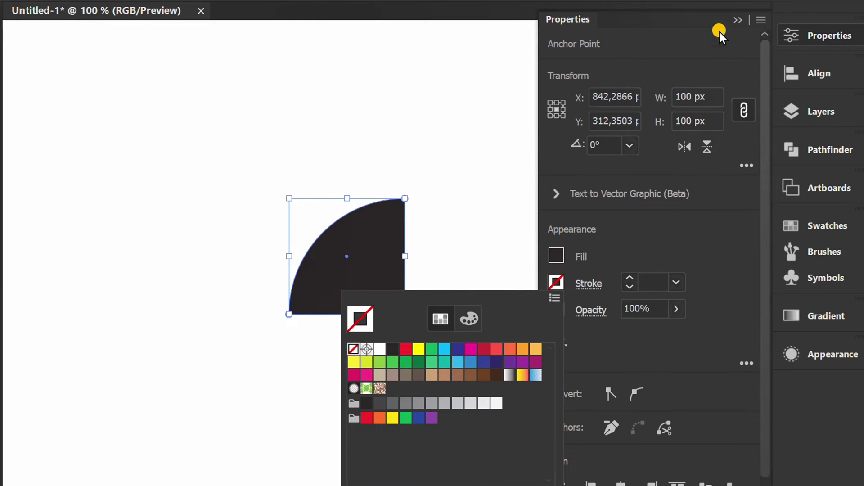
left_click(737, 19)
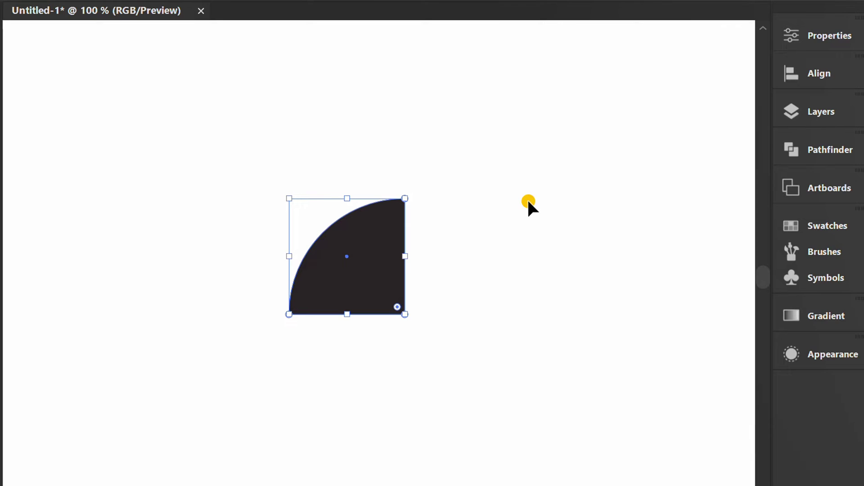
Apply Object > Repeat > Grid to the quarter-circle.
left_click(95, 16)
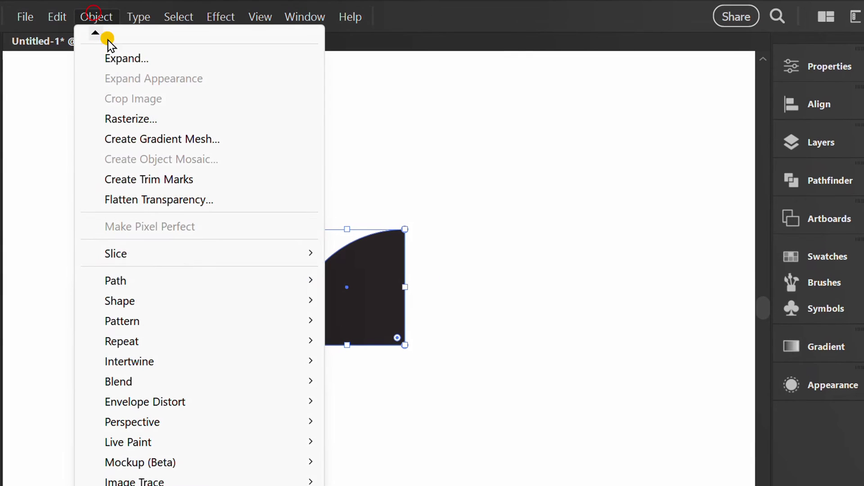
mouse_move(202, 340)
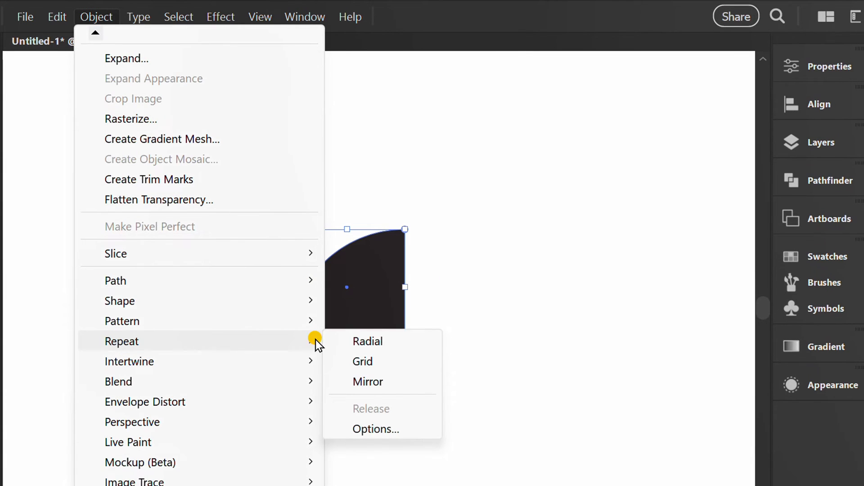
left_click(387, 364)
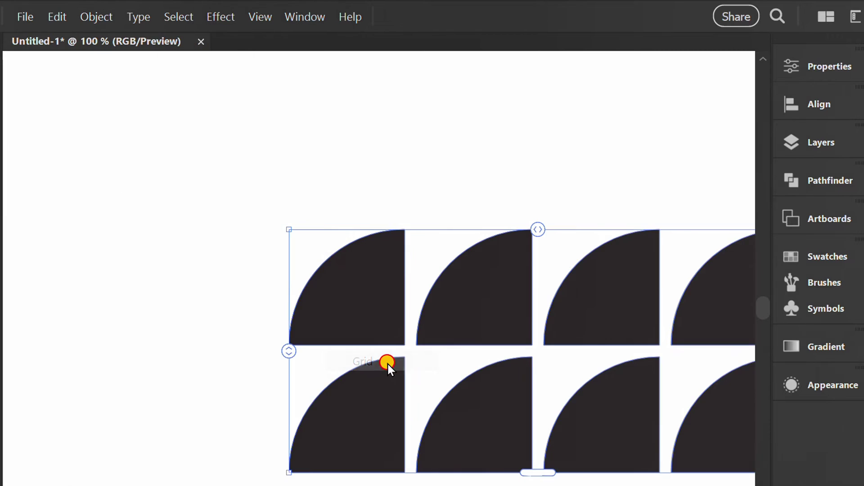
key("ctrl+minus")
mouse_move(449, 313)
left_mouse_down()
mouse_move(315, 230)
mouse_move(318, 222)
left_mouse_up()
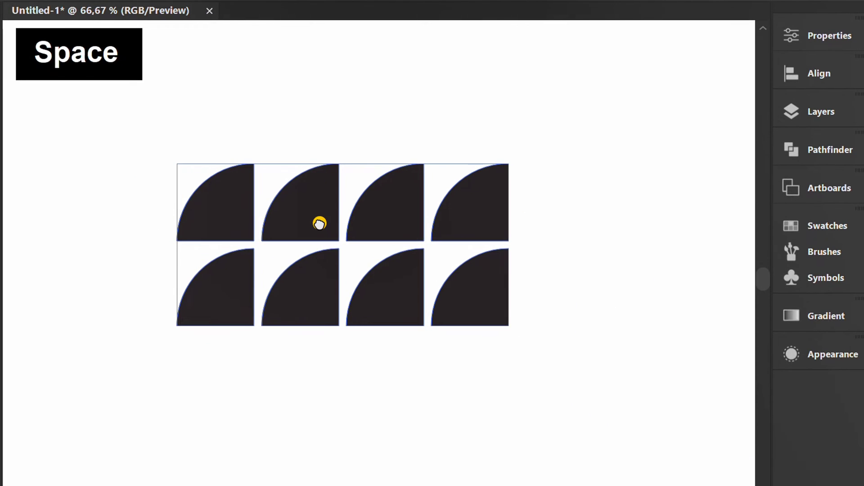
Drag the repeat grid's handles out to six columns and four rows.
mouse_move(512, 240)
left_mouse_down()
mouse_move(696, 236)
mouse_move(433, 228)
left_mouse_up()
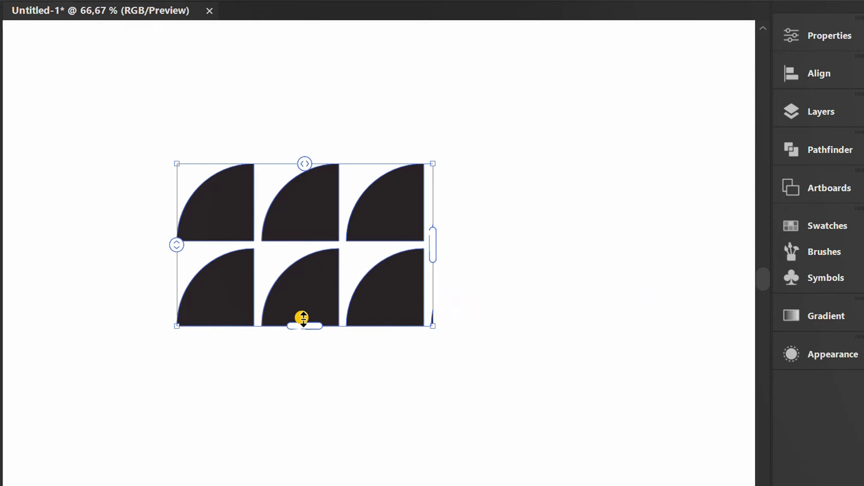
mouse_move(304, 326)
left_mouse_down()
mouse_move(304, 455)
mouse_move(291, 333)
mouse_move(316, 468)
left_mouse_up()
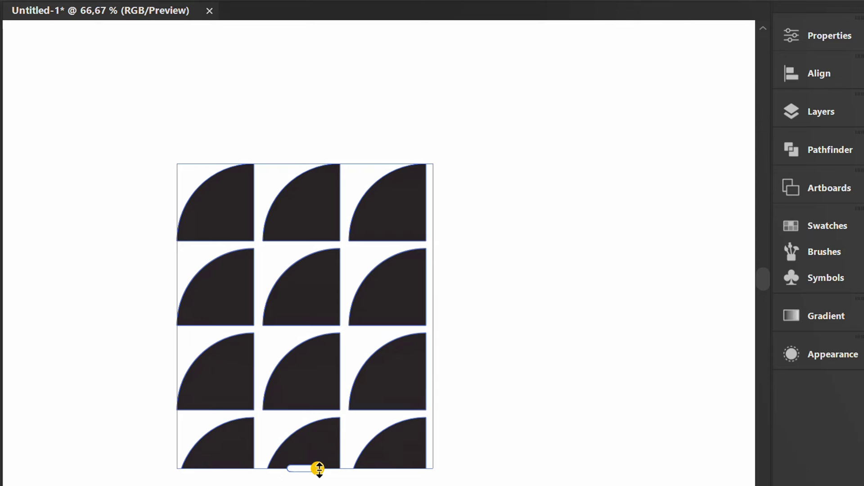
left_click_drag(432, 315, 654, 308)
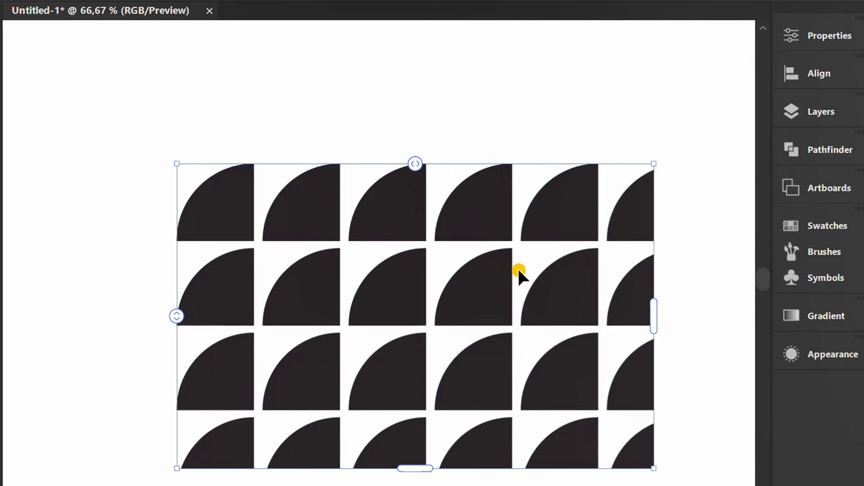
mouse_move(421, 165)
left_mouse_down()
mouse_move(439, 163)
mouse_move(408, 177)
mouse_move(410, 185)
left_mouse_up()
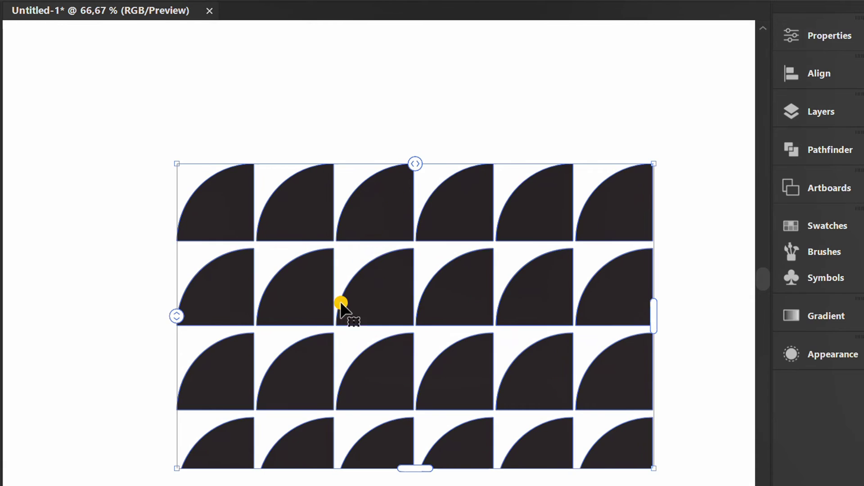
key("space")
mouse_move(370, 312)
left_mouse_down()
mouse_move(298, 272)
mouse_move(249, 269)
left_mouse_up()
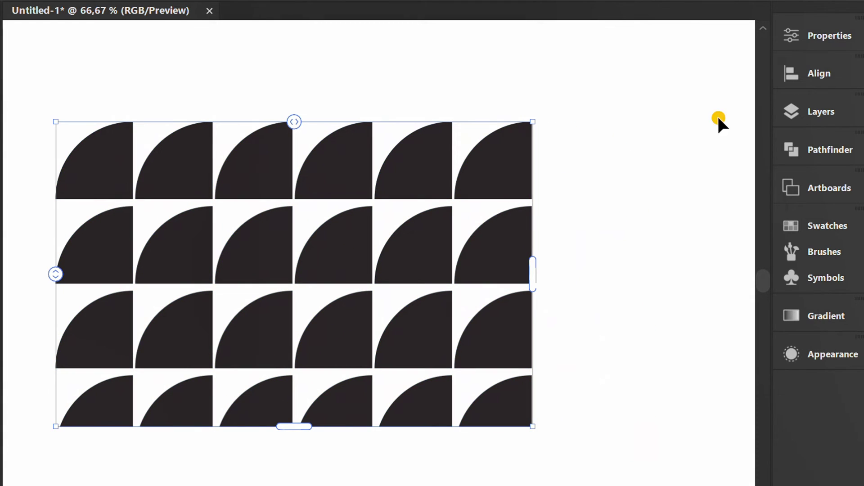
Try the brick-by-row and brick-by-column grid types in the repeat grid options.
left_click(814, 35)
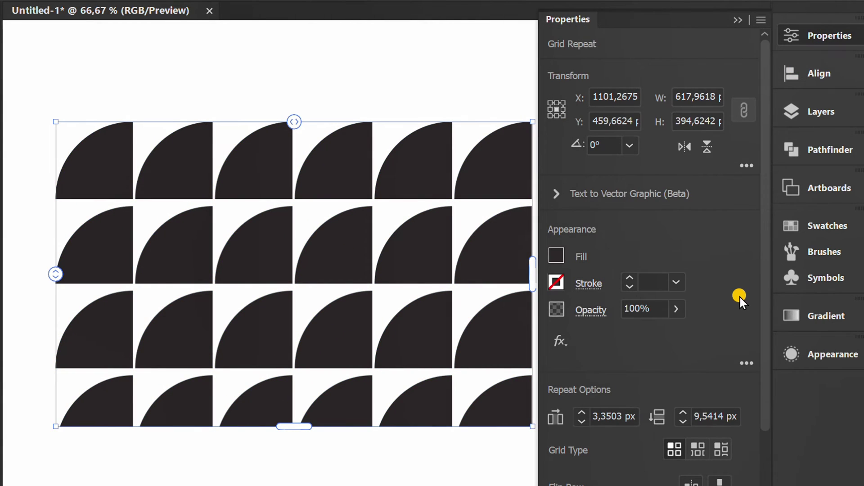
left_click_drag(761, 290, 754, 418)
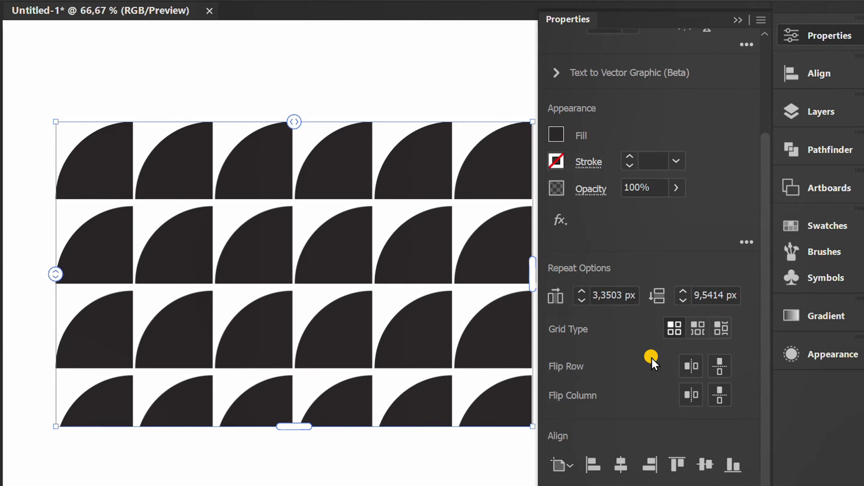
scroll(617, 294, "down", 1)
scroll(618, 296, "down", 3)
scroll(619, 297, "down", 1)
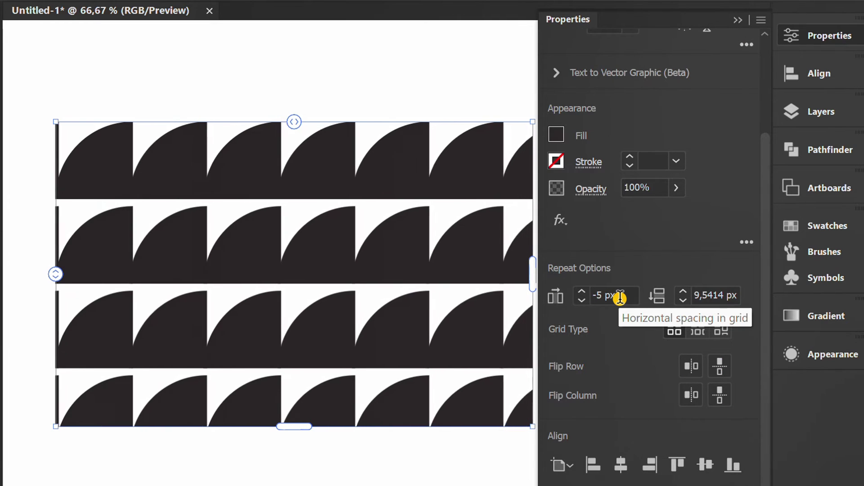
scroll(619, 297, "down", 1)
scroll(619, 297, "up", 3)
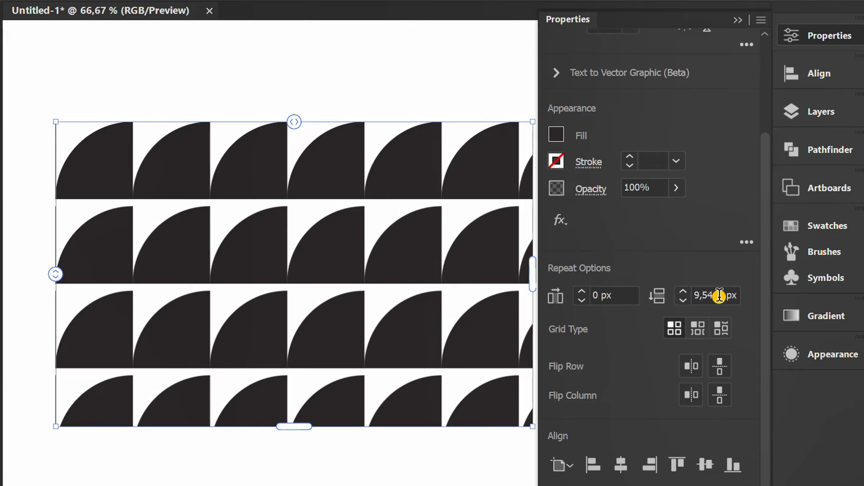
scroll(719, 295, "down", 3)
scroll(719, 295, "down", 3)
scroll(719, 295, "down", 4)
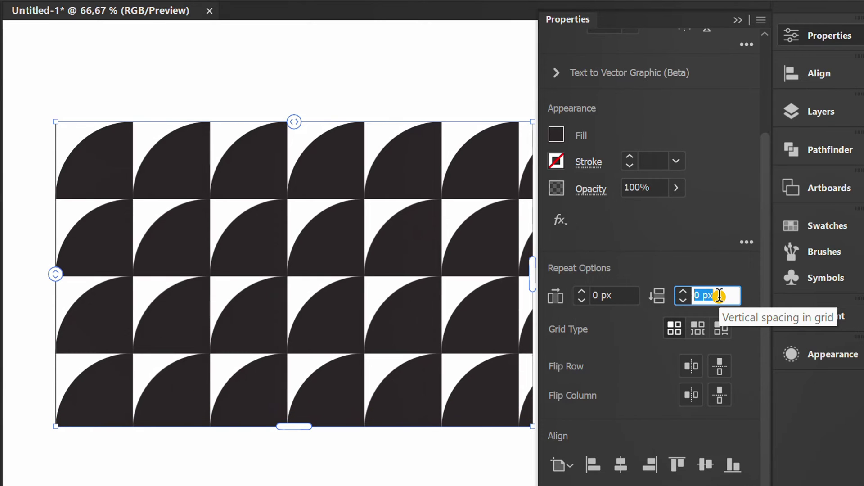
left_click(700, 330)
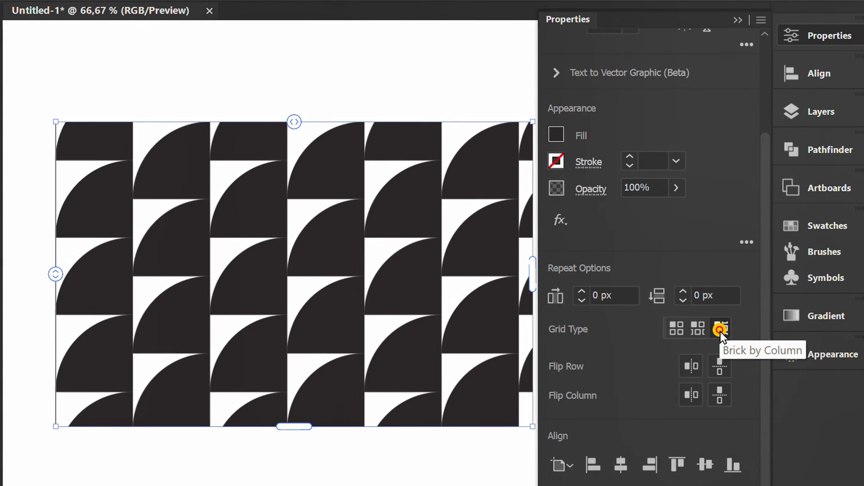
left_click(698, 329)
Try the row and column flip options, ending with alternate rows mirrored horizontally.
left_click(694, 367)
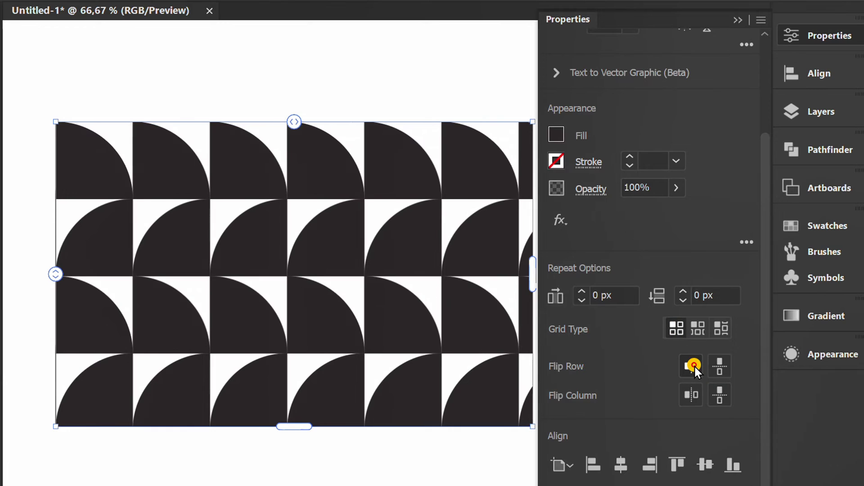
left_click(719, 368)
left_click(691, 397)
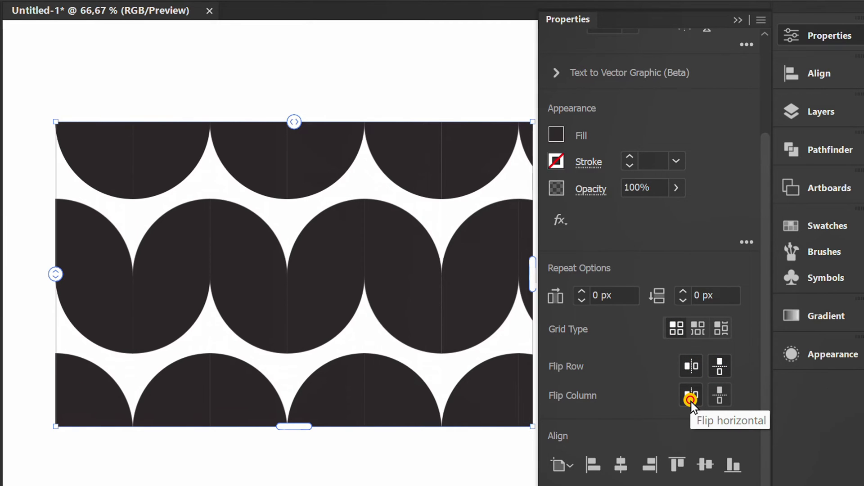
left_click(720, 398)
left_click(688, 369)
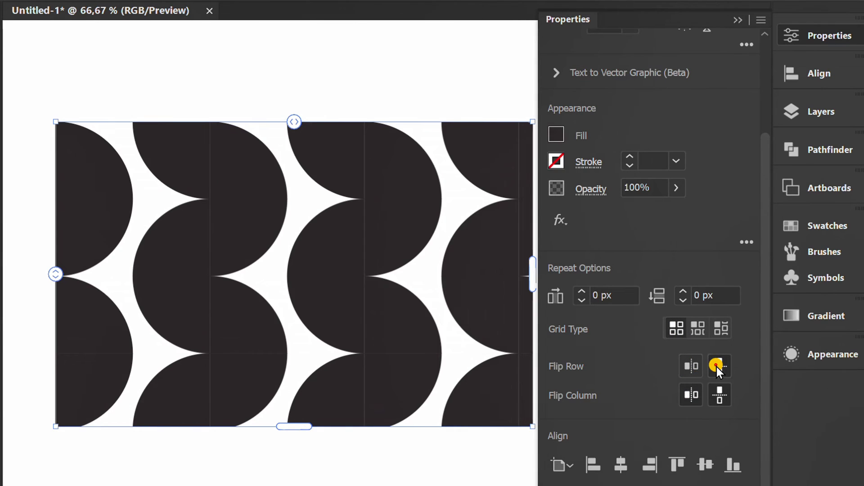
left_click(717, 366)
left_click(691, 395)
left_click(692, 367)
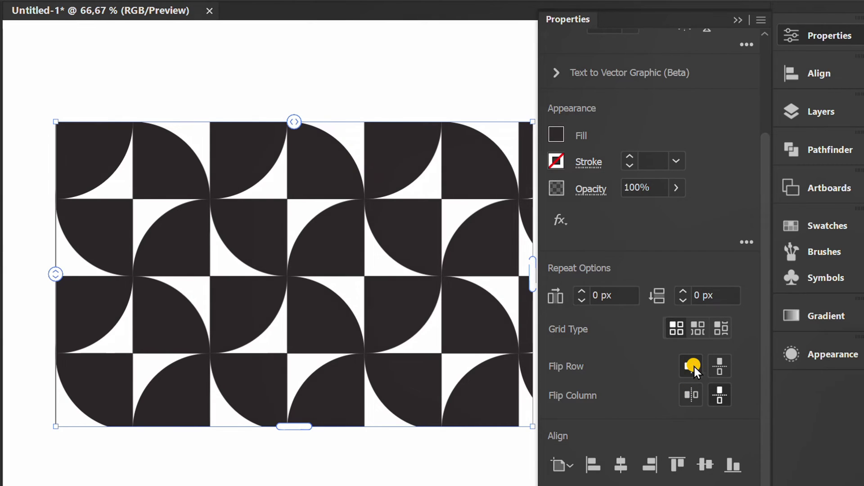
left_click(719, 395)
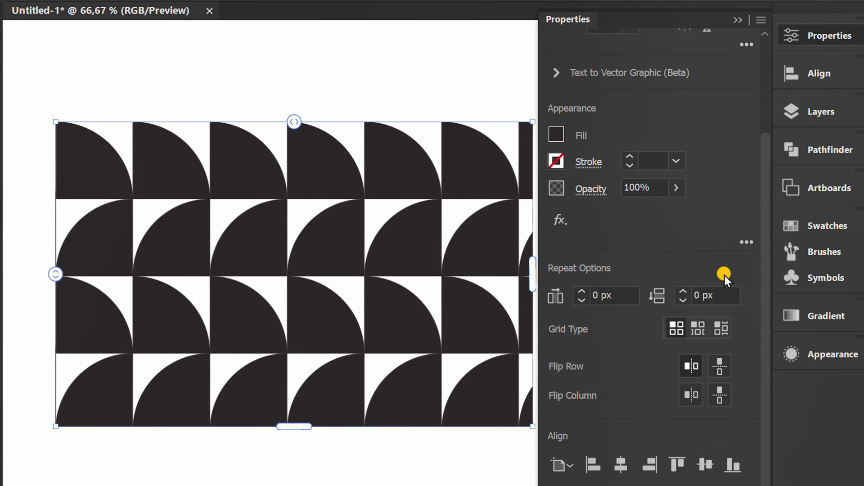
Release the repeat grid via Object > Repeat > Release, leaving one black quarter-circle.
left_click(737, 20)
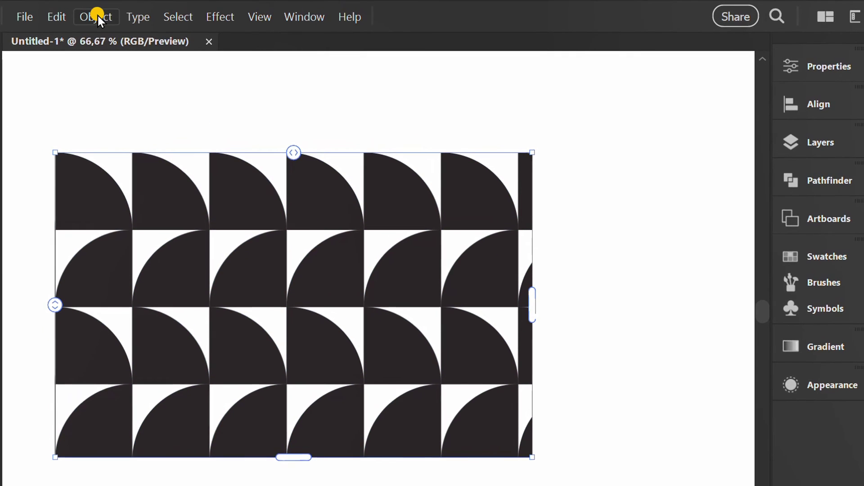
left_click(95, 16)
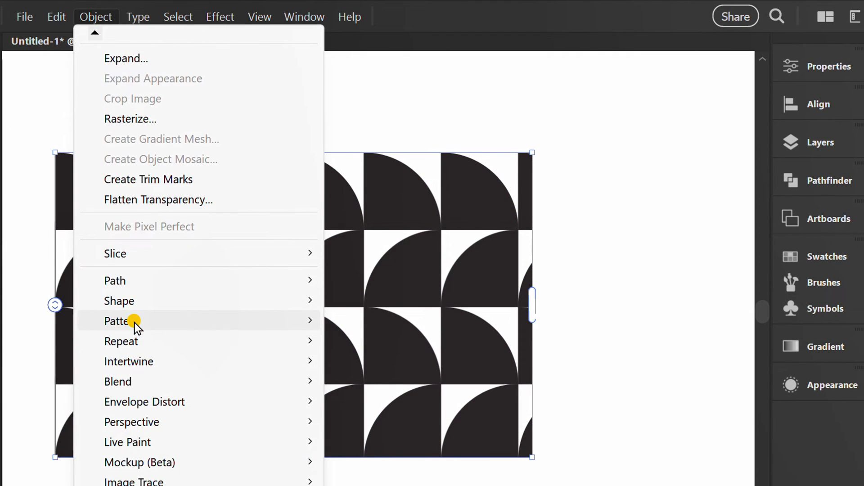
mouse_move(121, 341)
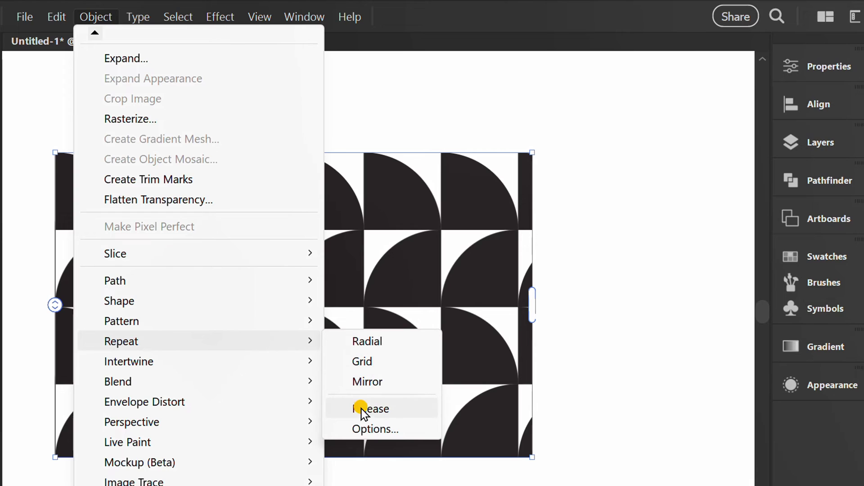
left_click(371, 409)
key("space")
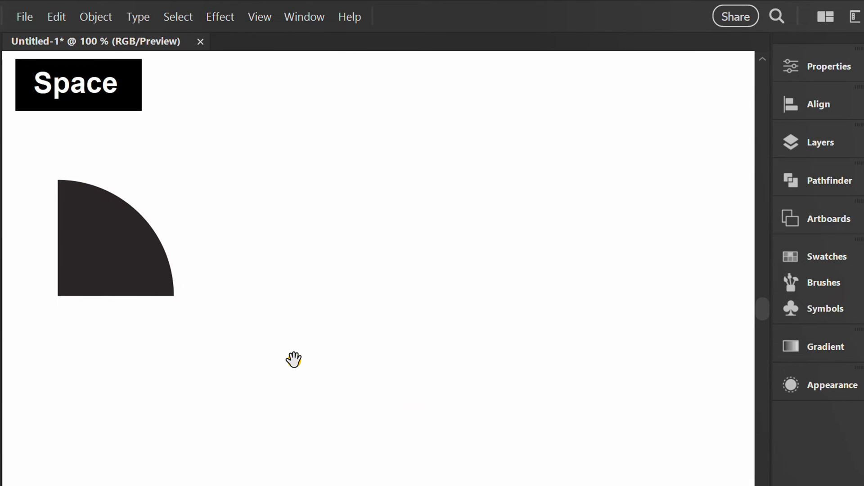
Draw a 200 × 200 px unfilled square and move it up-left.
key("m")
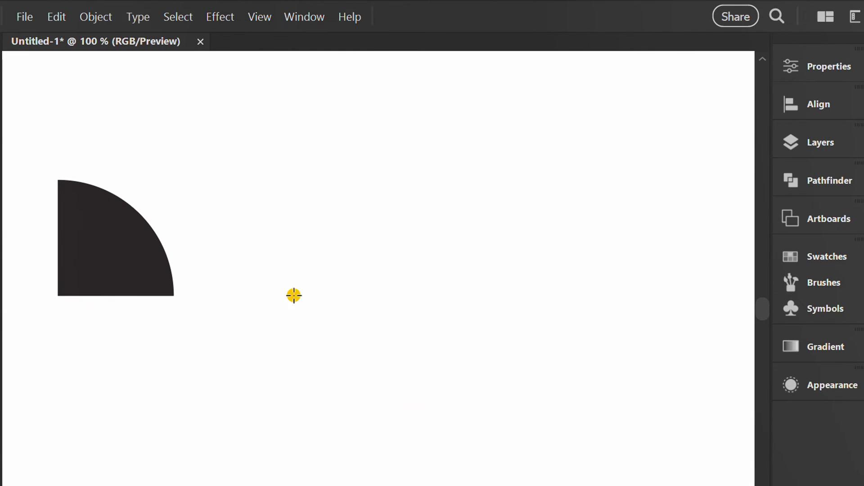
left_click(298, 194)
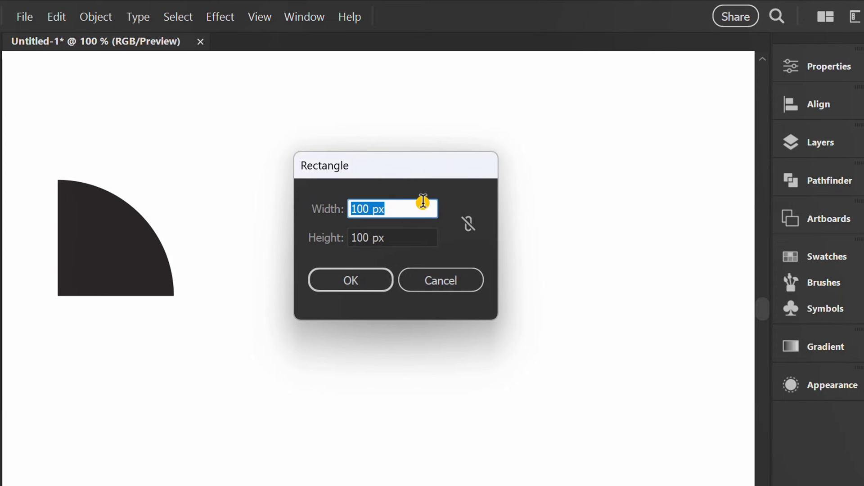
type("200")
key("Tab")
type("200")
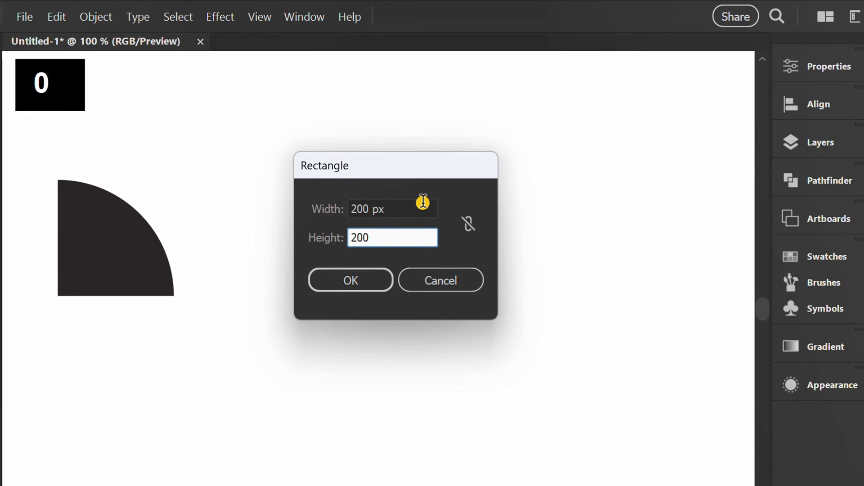
left_click(370, 281)
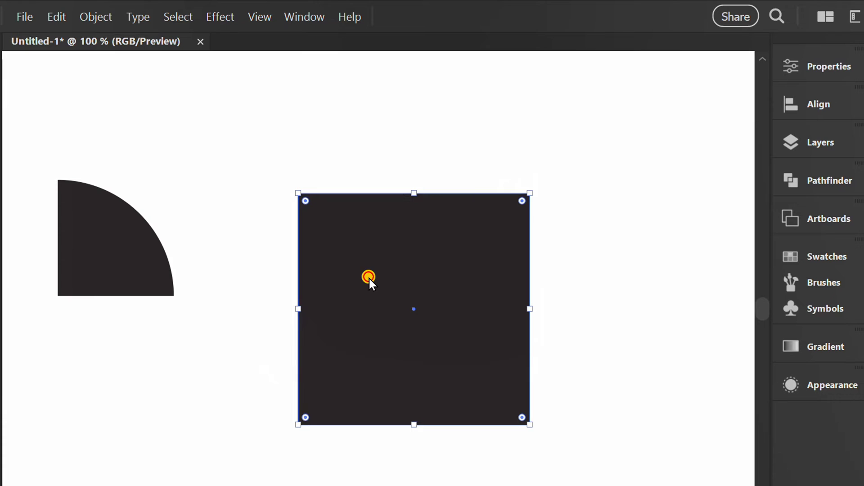
key("d")
key("slash")
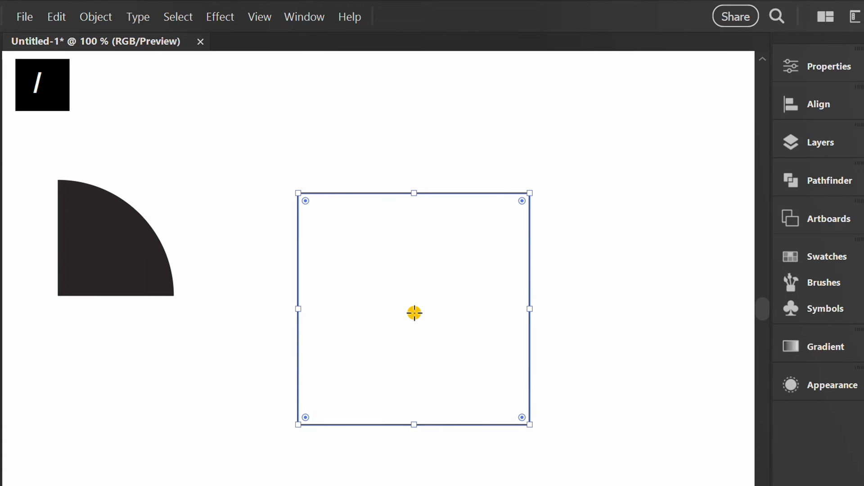
left_click_drag(420, 313, 392, 258)
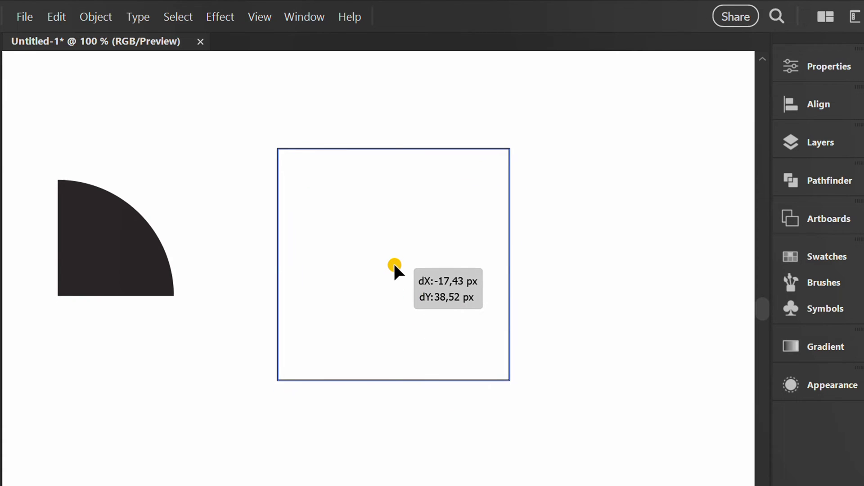
Turn the square into a guide and move the quarter-circle into its top-left corner.
right_click(348, 201)
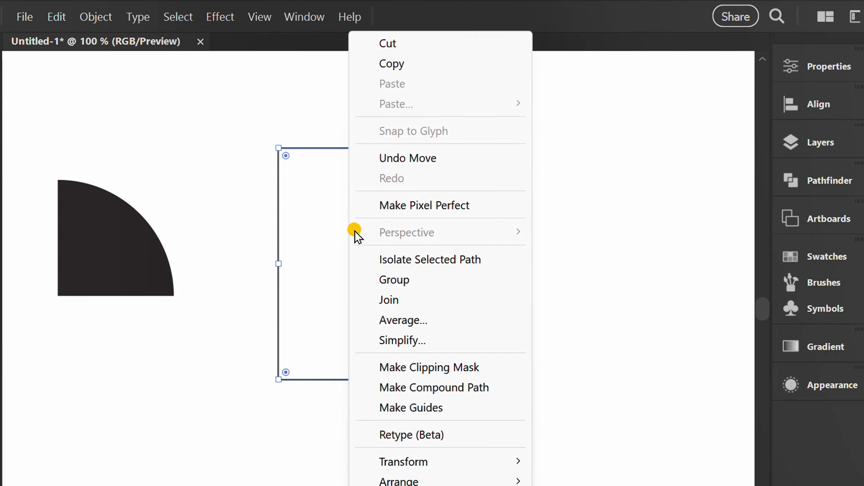
left_click(442, 409)
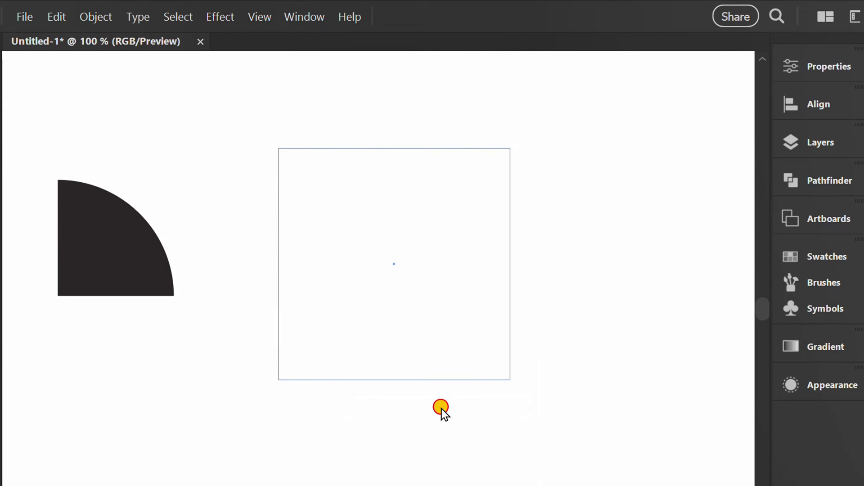
key("v")
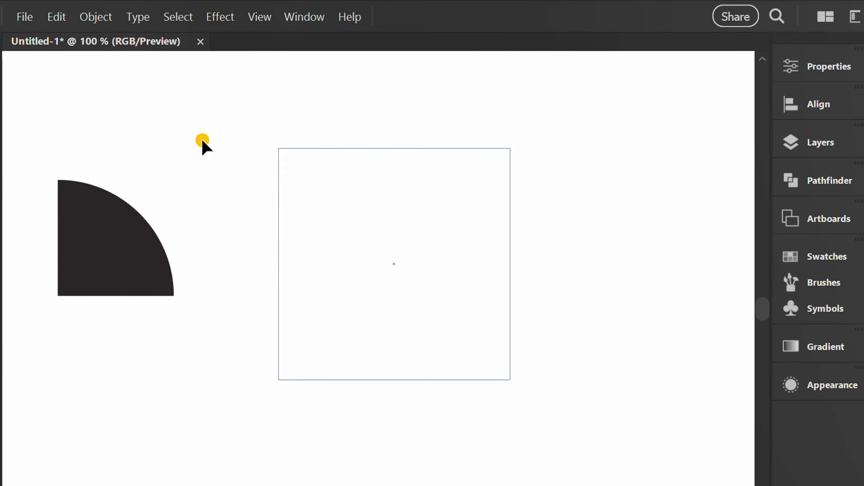
left_click(93, 218)
mouse_move(66, 202)
left_mouse_down()
mouse_move(264, 193)
mouse_move(285, 175)
left_mouse_up()
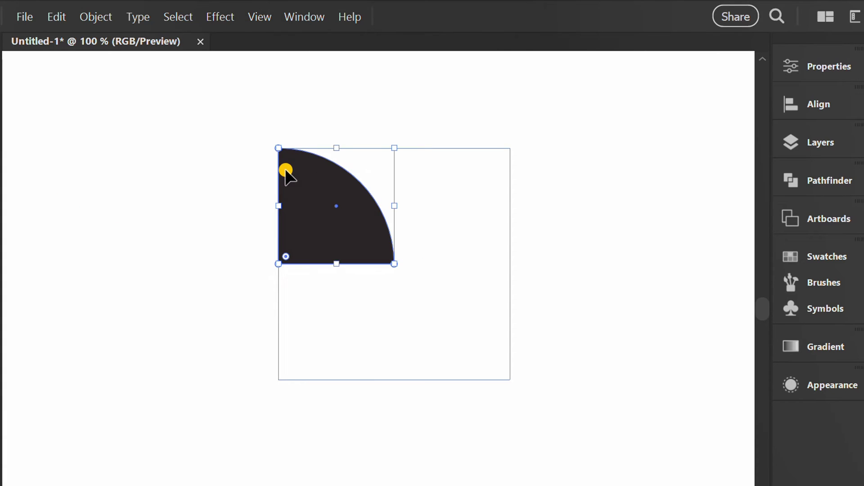
key("ctrl+equal")
left_click(95, 17)
mouse_move(121, 341)
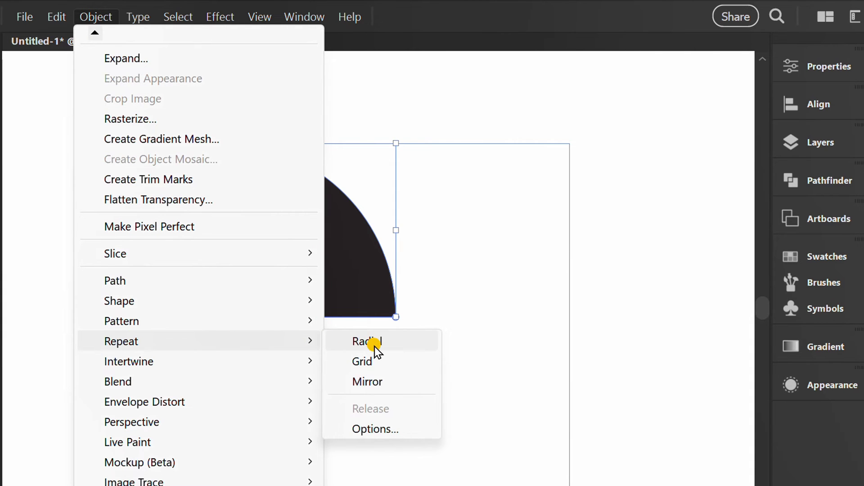
Repeat the quarter-circle as a grid with 0 px horizontal and vertical spacing.
left_click(406, 363)
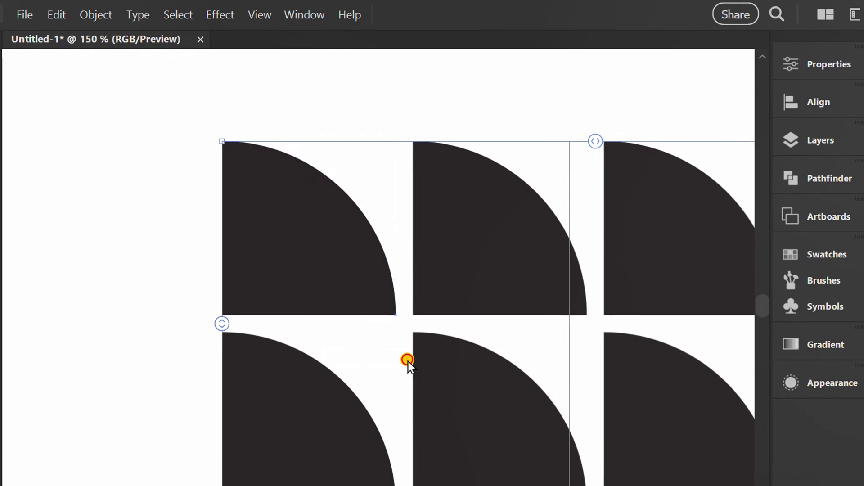
key("space")
left_click_drag(604, 349, 412, 320)
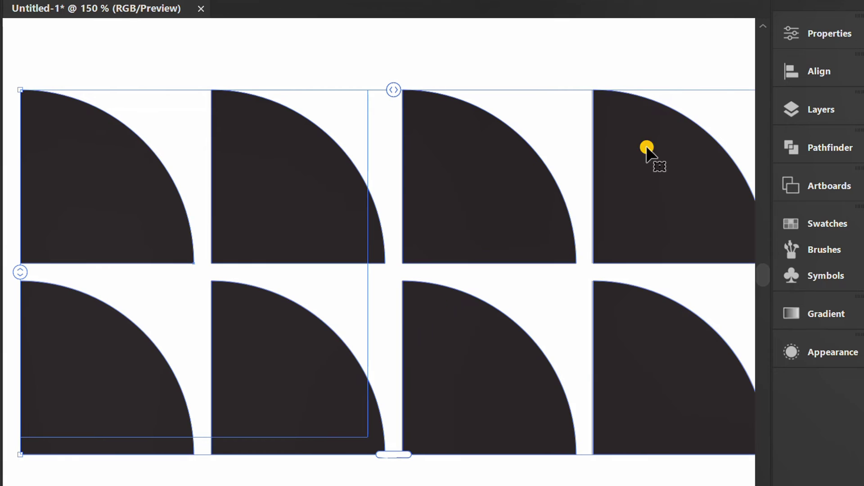
left_click(826, 30)
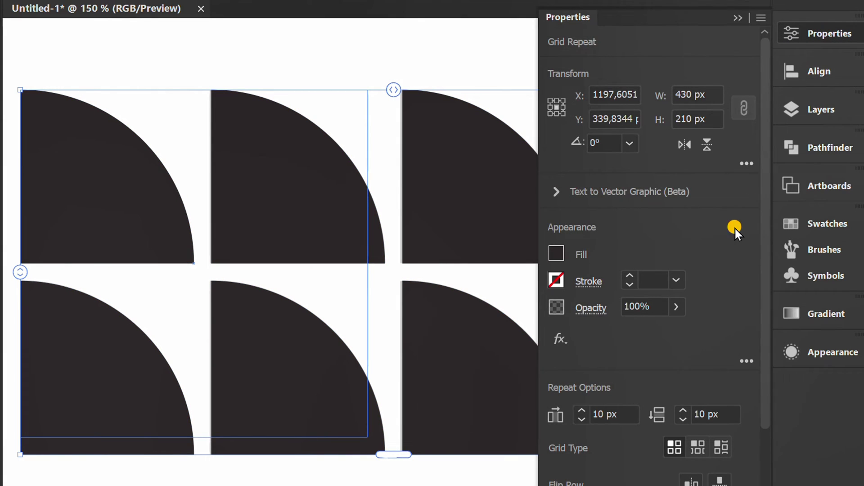
left_click(629, 413)
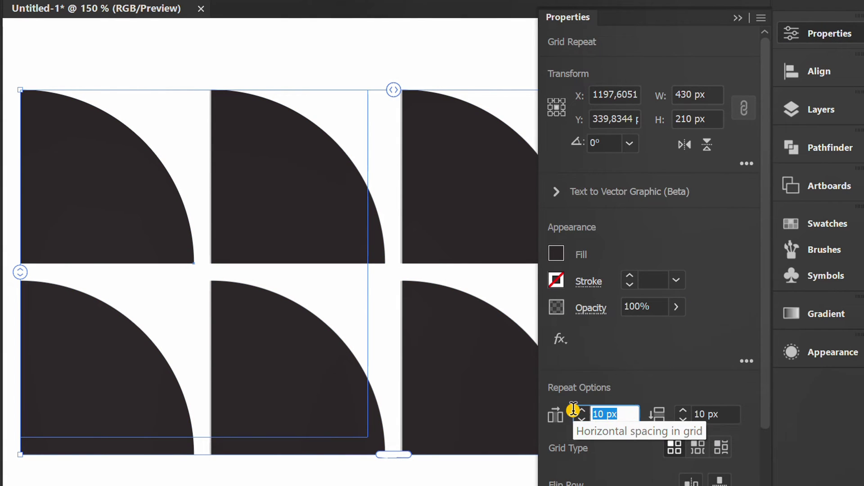
type("0")
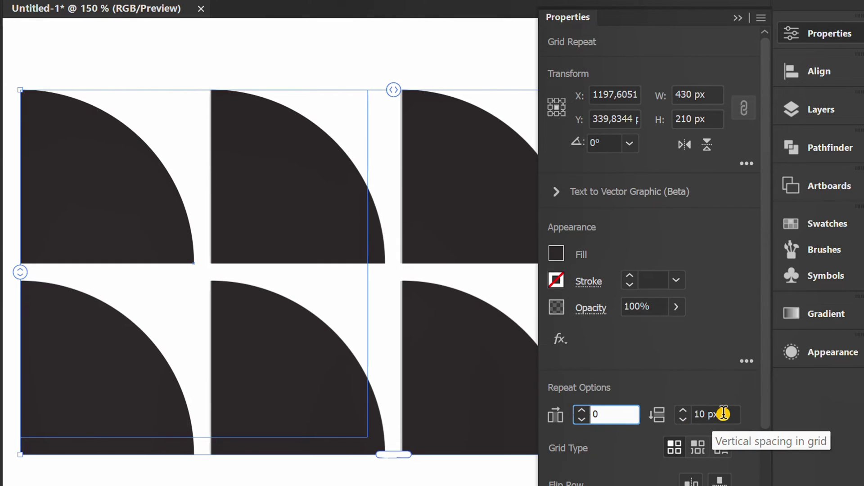
left_click(679, 413)
type("0")
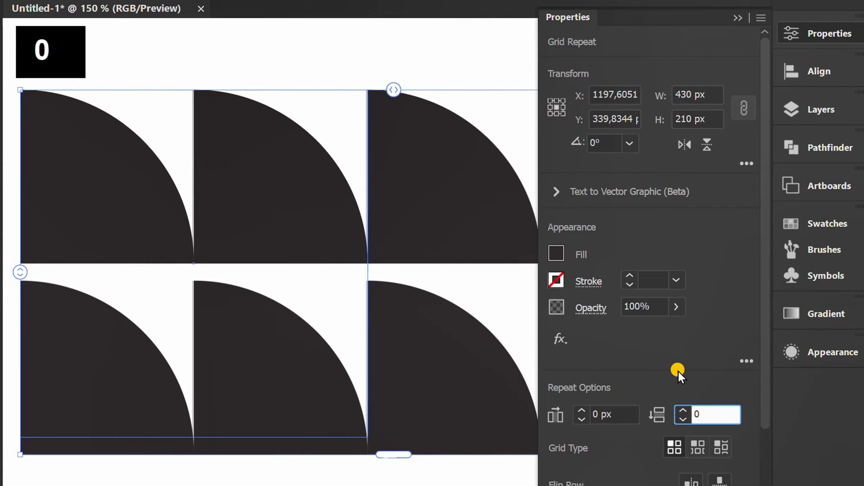
left_click(737, 19)
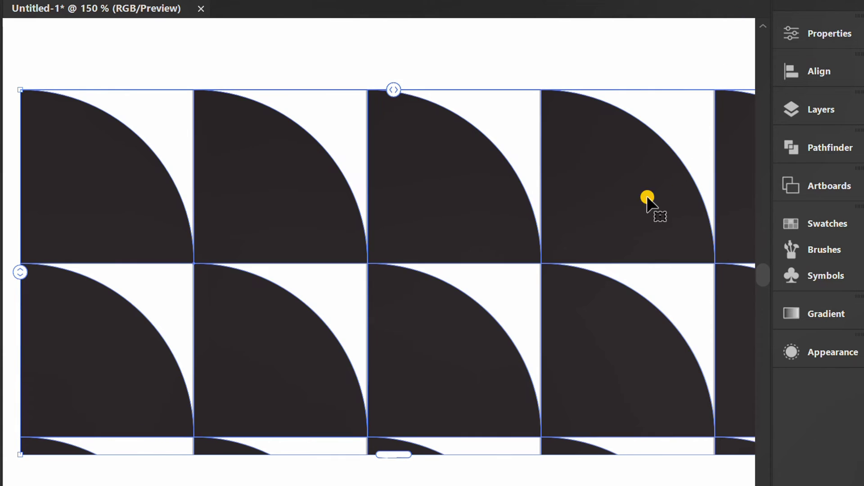
scroll(463, 236, "down", 1)
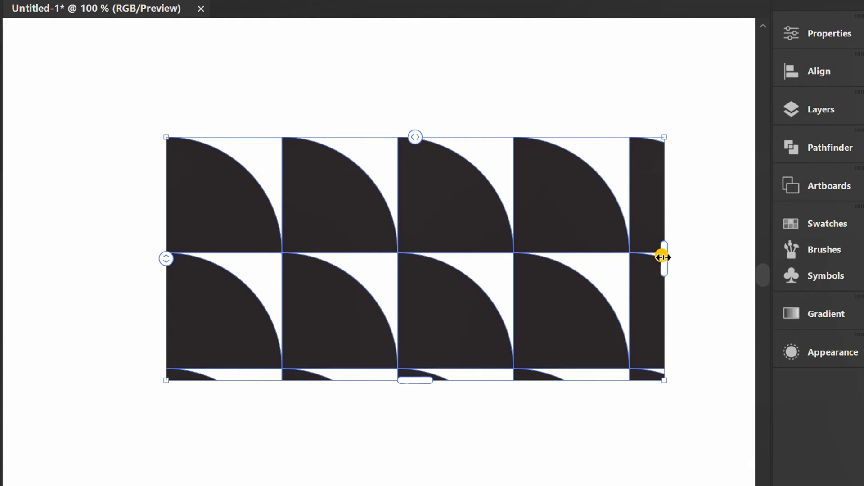
Trim the repeat grid to two columns and two rows, spacing tiles to fill the guide.
left_click_drag(662, 257, 360, 223)
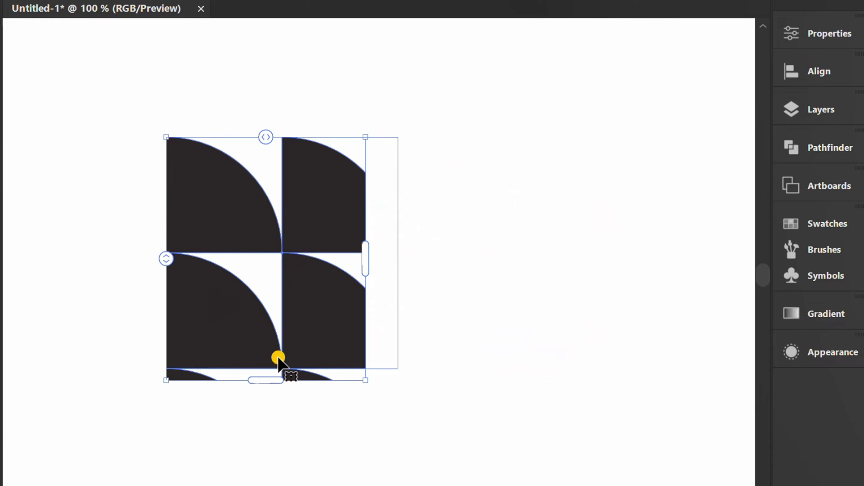
left_click_drag(261, 381, 261, 370)
scroll(391, 226, "up", 2)
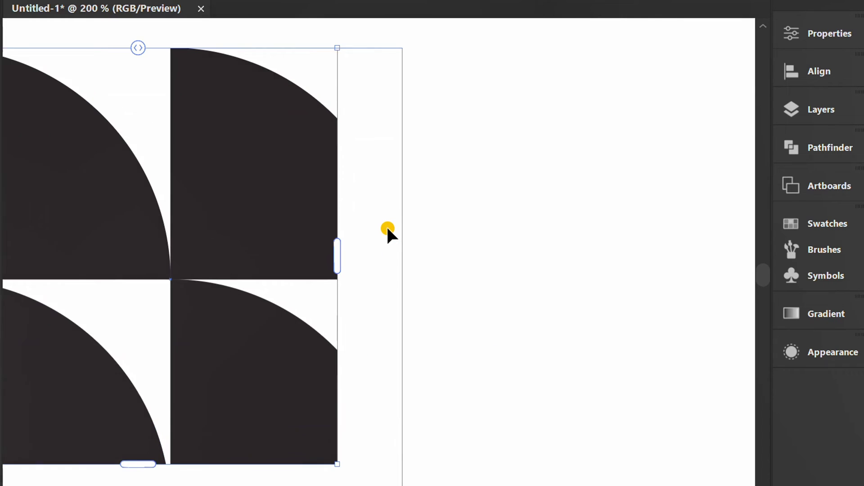
scroll(387, 230, "up", 1)
scroll(377, 232, "up", 1)
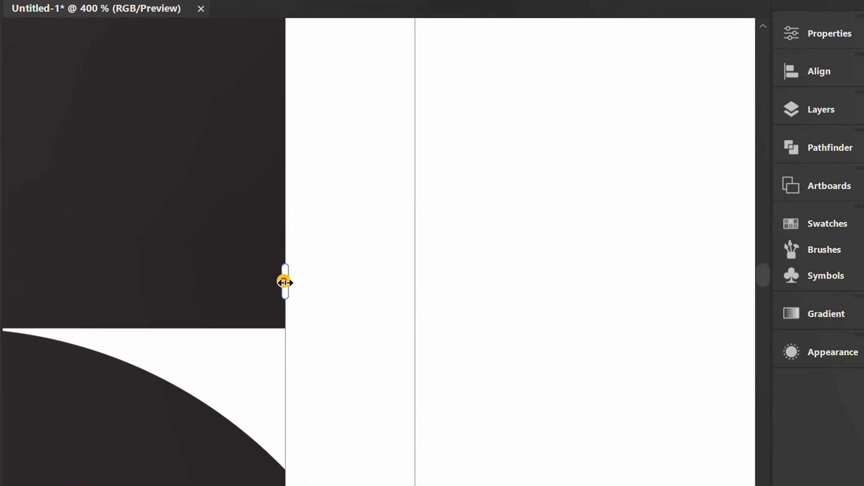
left_click_drag(284, 281, 413, 279)
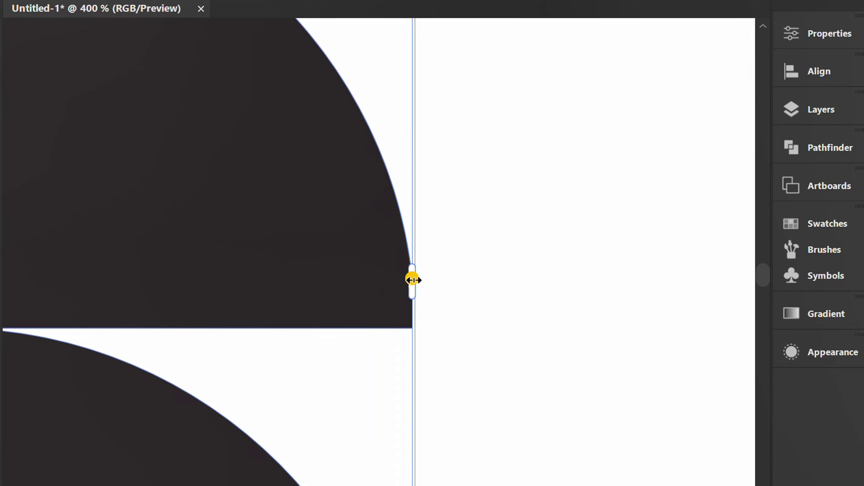
scroll(511, 254, "down", 3)
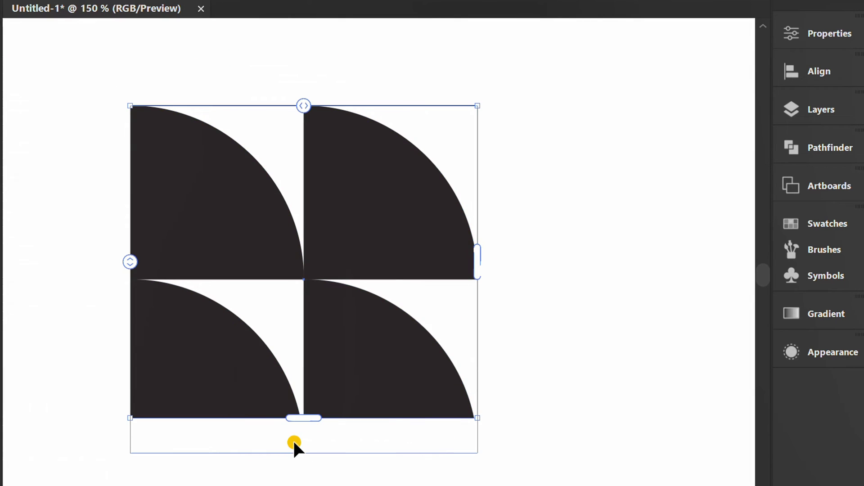
scroll(294, 446, "up", 3)
scroll(308, 430, "down", 1)
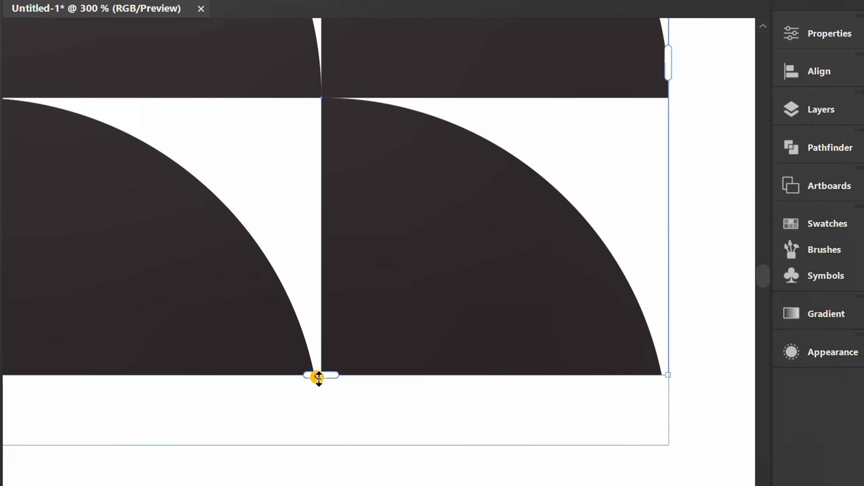
left_click_drag(318, 377, 319, 444)
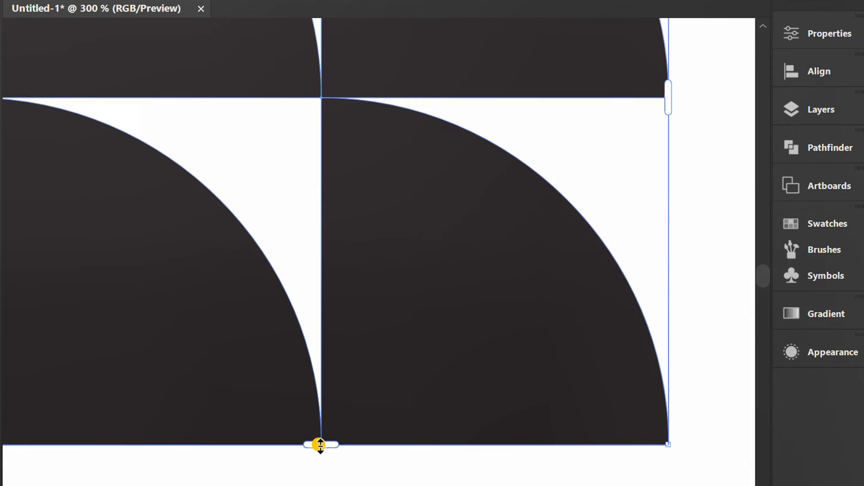
scroll(459, 362, "down", 3)
left_click(571, 329)
key("space")
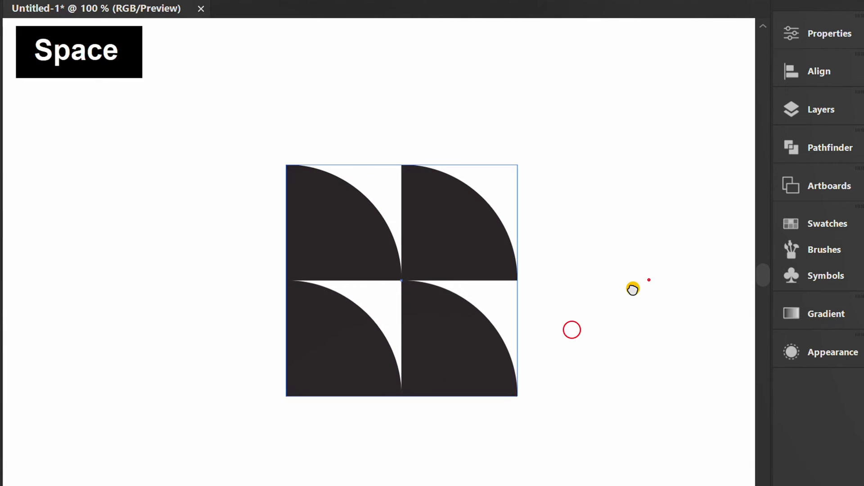
left_click_drag(633, 289, 550, 303)
Hide the guides and Alt+Shift-drag a copy of the two-by-two block to the right.
right_click(134, 125)
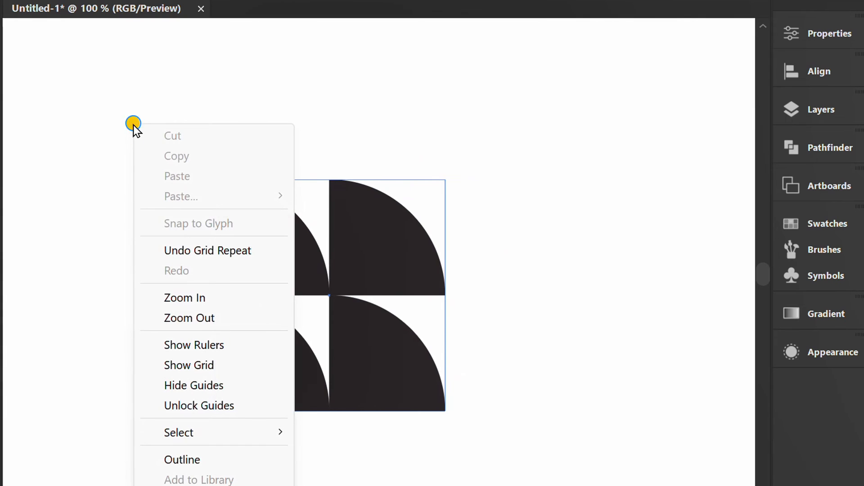
left_click(243, 382)
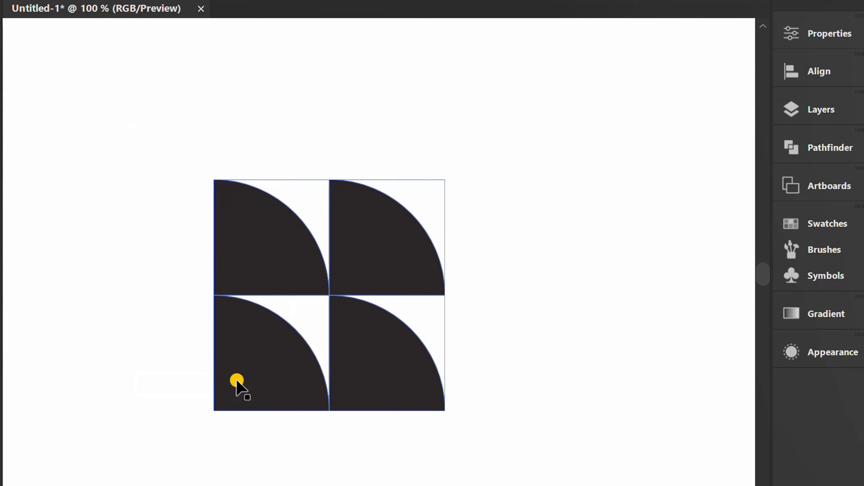
key("ctrl+minus")
left_click_drag(159, 175, 306, 201)
key("ctrl+plus")
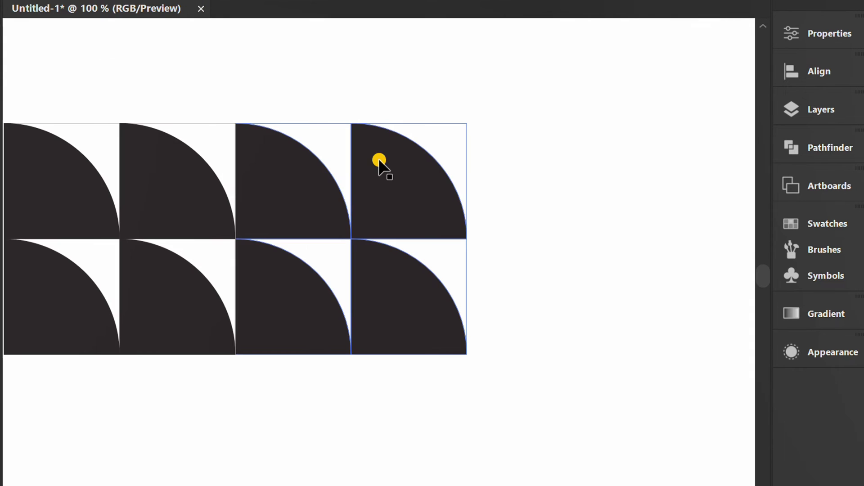
Convert the copied tile's curve anchors to corners, turning its quarter circles into right triangles.
double_click(285, 179)
key("ctrl+plus")
key("ctrl+plus")
key("ctrl+plus")
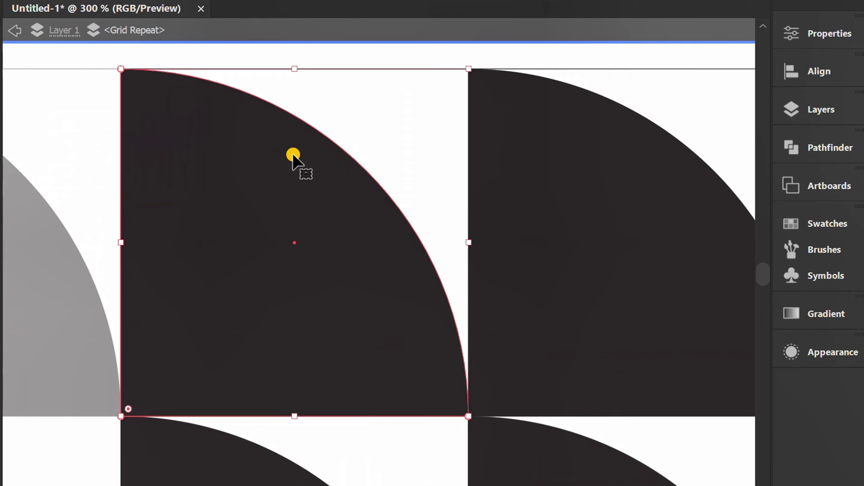
left_click(561, 138)
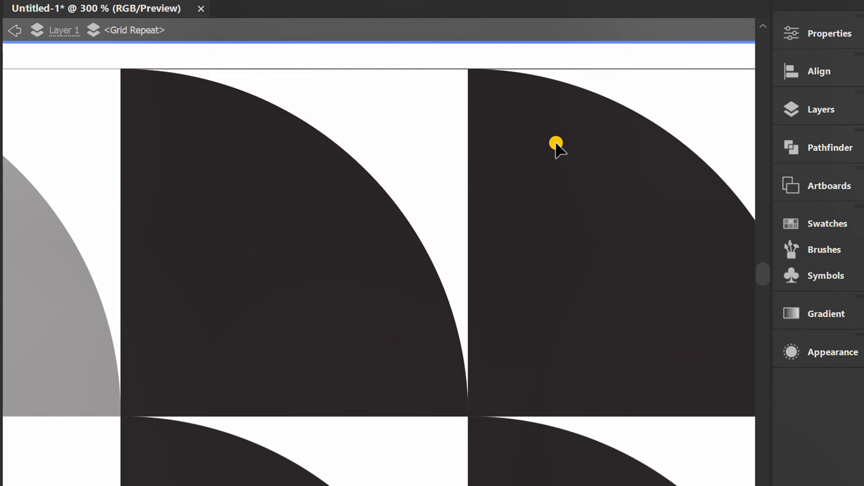
left_click_drag(413, 112, 340, 218)
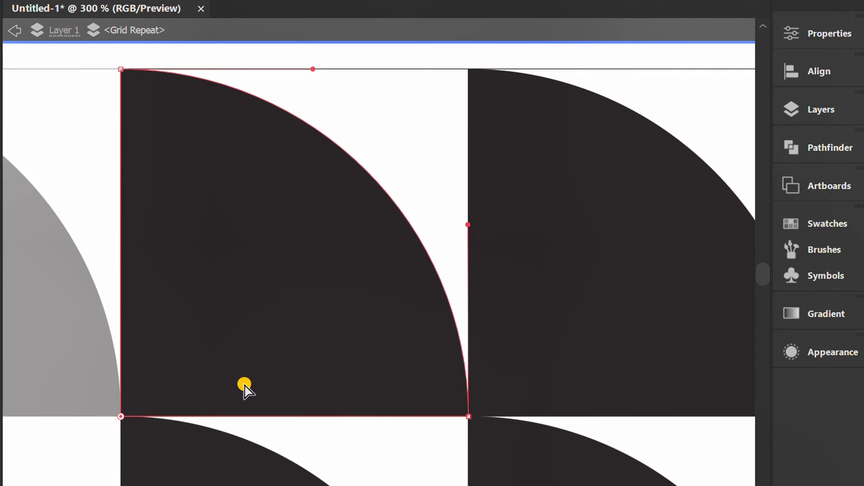
key("alt")
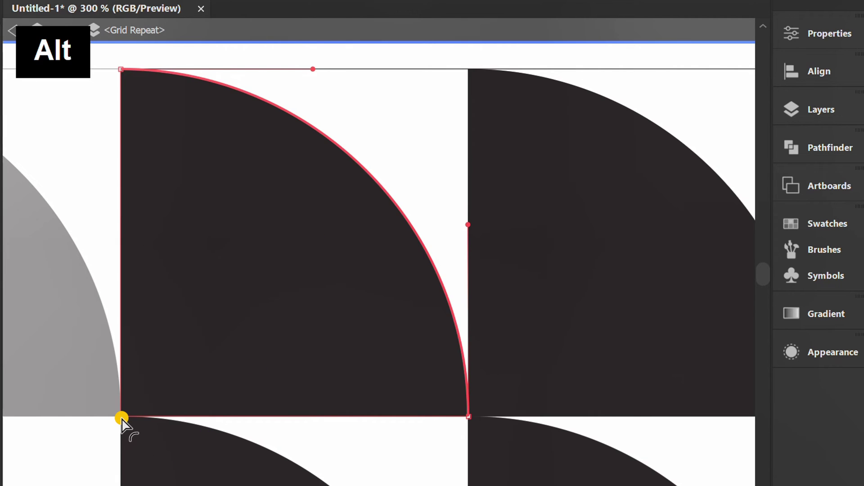
left_click(121, 420, "alt")
left_click(121, 419, "alt")
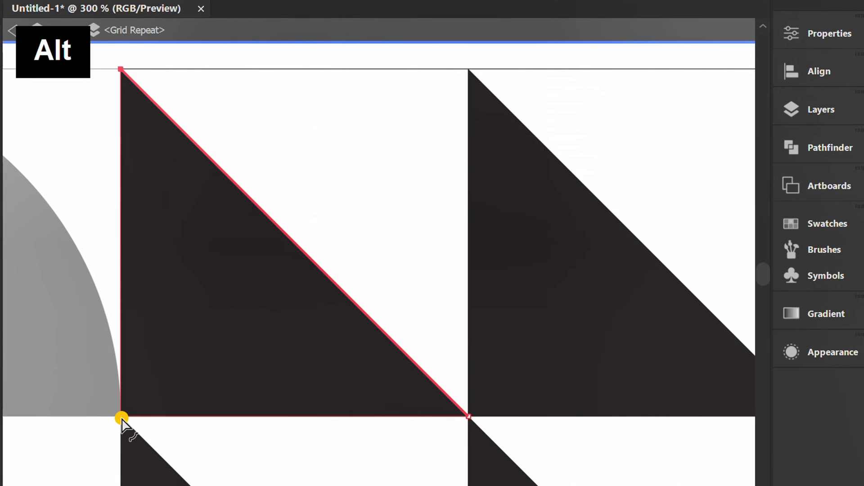
scroll(318, 167, "down", 2)
key("v")
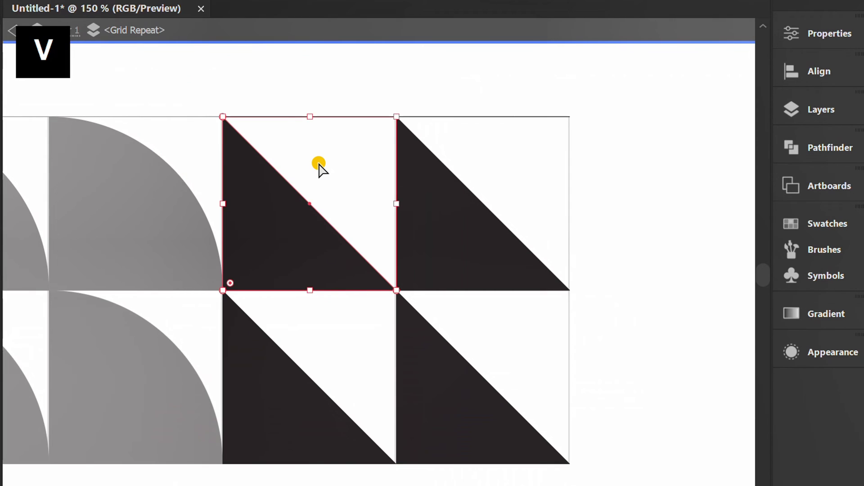
left_click(13, 34)
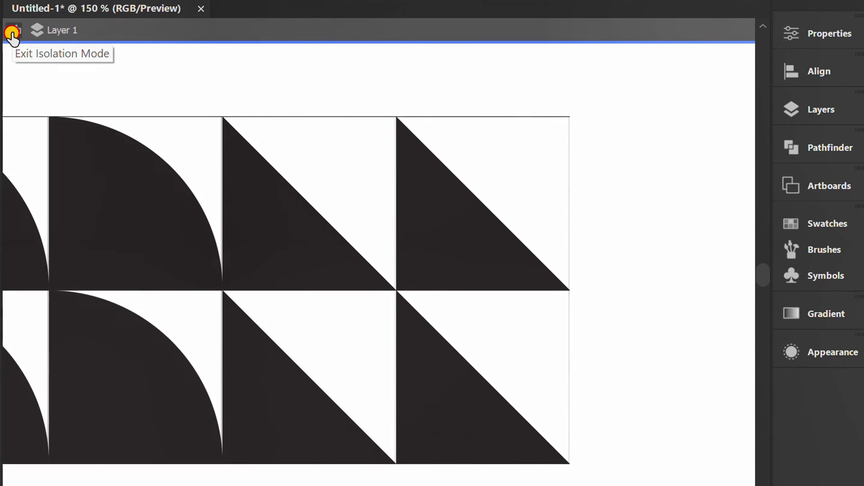
Duplicate the four-column tile block to the right, making an eight-column strip.
key("ctrl+minus")
key("ctrl+minus")
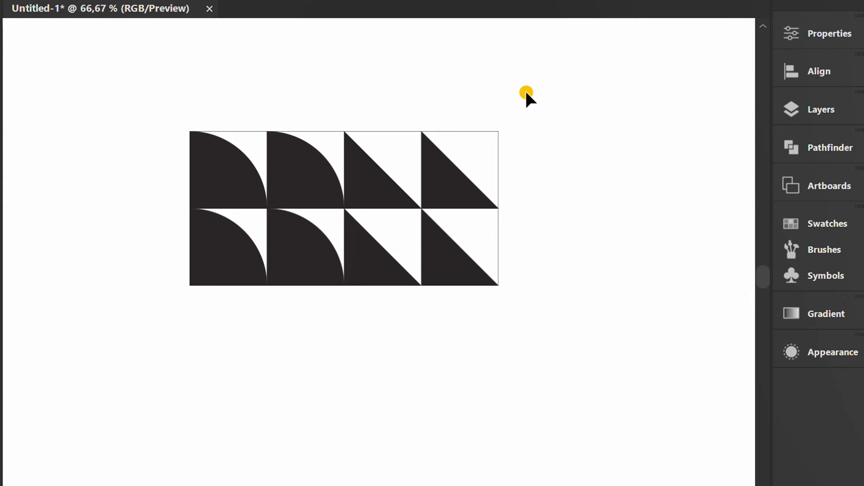
left_click_drag(525, 90, 174, 314)
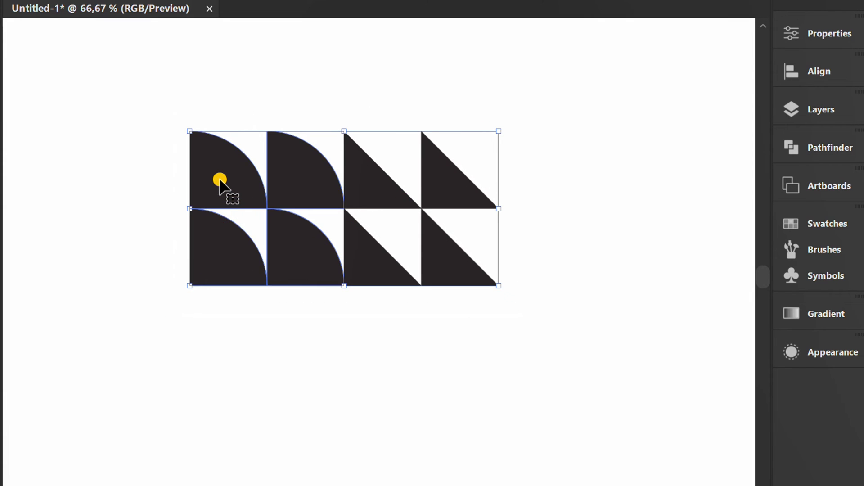
mouse_move(221, 182)
left_mouse_down()
mouse_move(542, 189)
mouse_move(531, 188)
left_mouse_up()
Duplicate the eight-column strip directly below it, doubling the rows to four.
key("ctrl+minus")
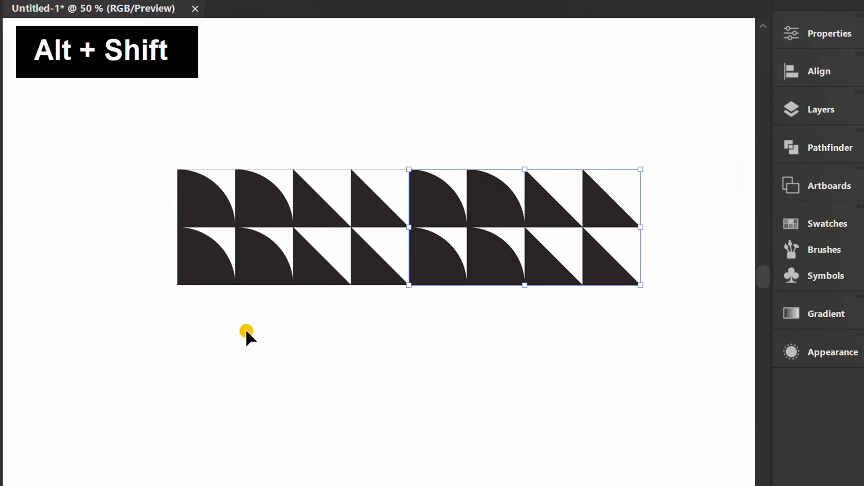
left_click_drag(347, 373, 303, 282)
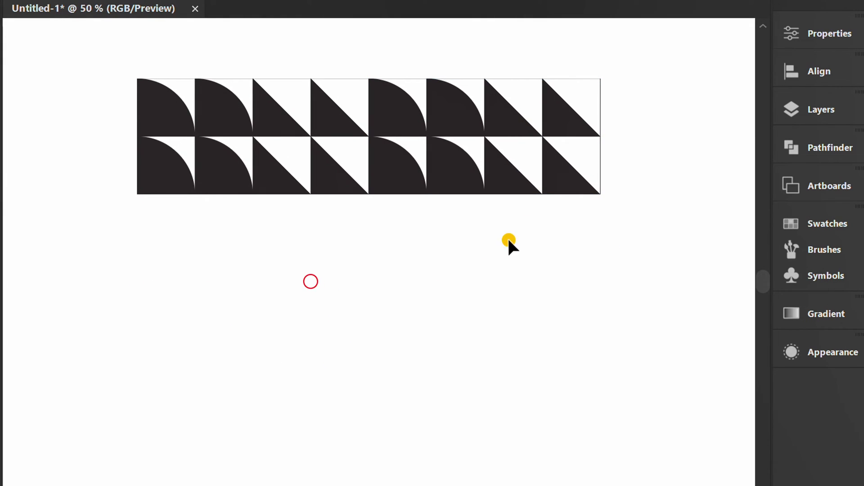
left_click_drag(639, 66, 76, 223)
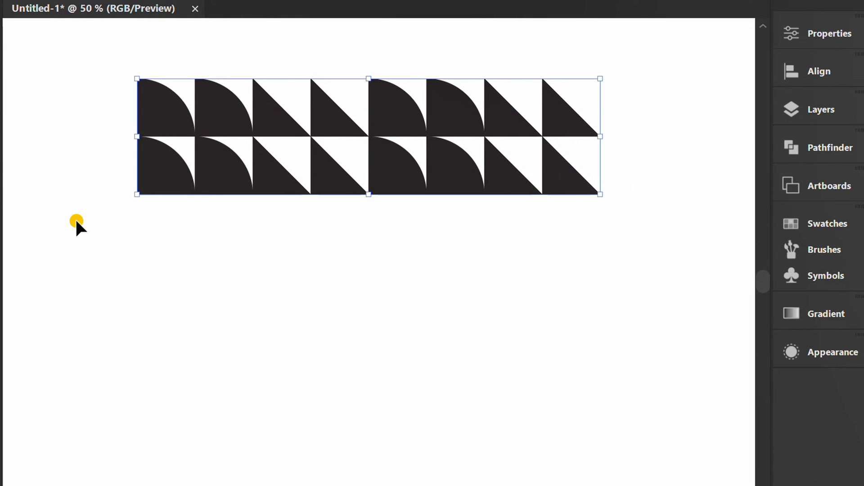
mouse_move(159, 129)
left_mouse_down()
mouse_move(162, 245)
mouse_move(162, 232)
left_mouse_up()
Flip the bottom two tile rows horizontally and vertically so they face the opposite way.
left_click(264, 350)
key("ctrl+minus")
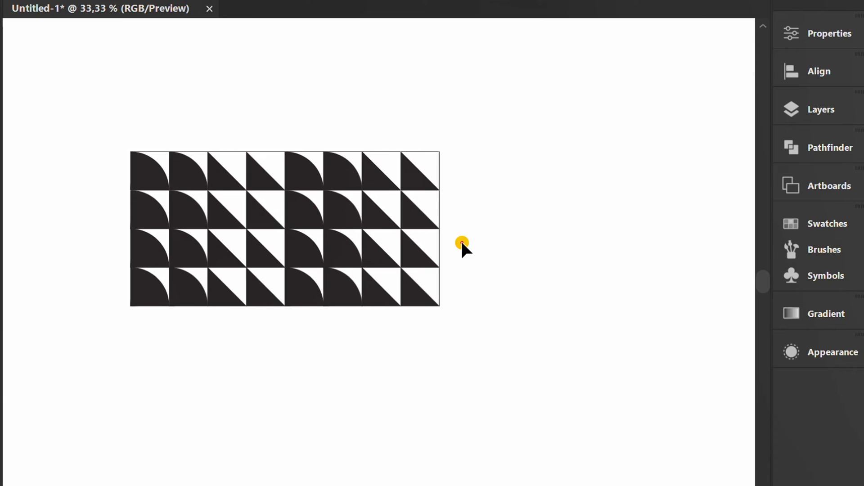
left_click_drag(462, 241, 125, 331)
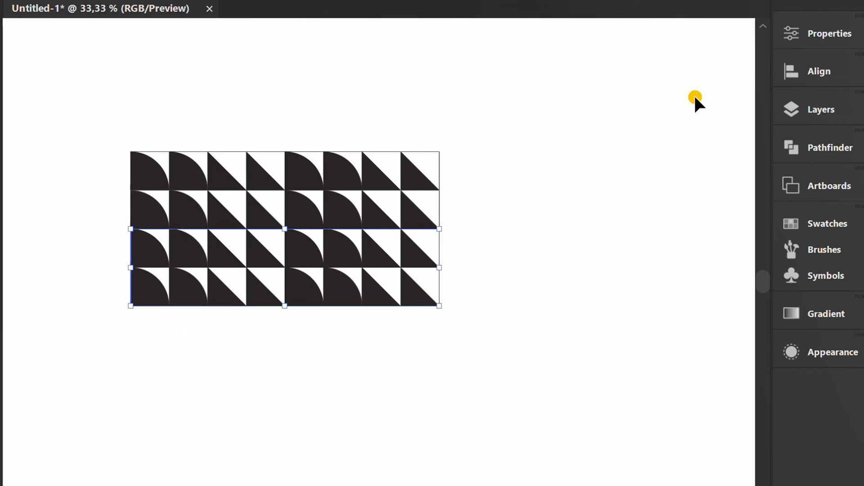
left_click(817, 30)
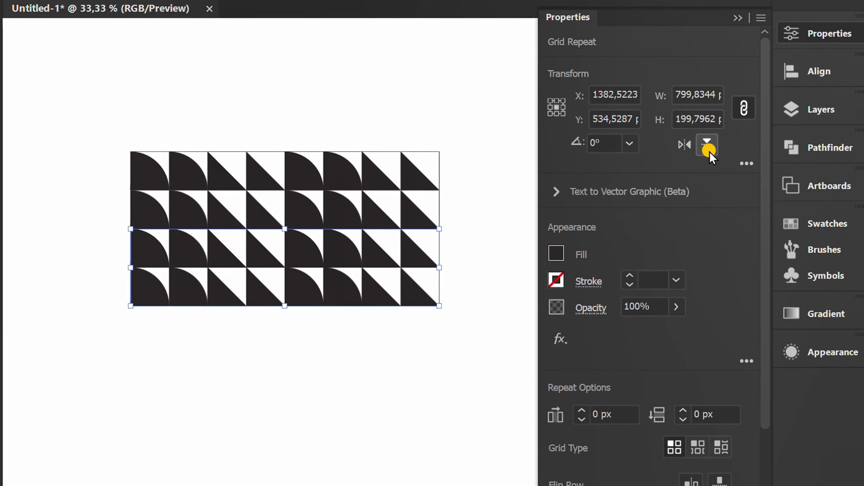
left_click(683, 146)
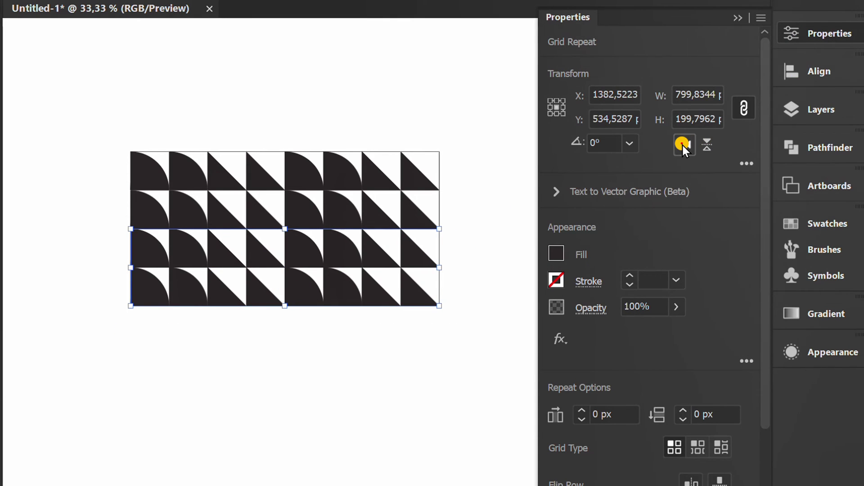
left_click(709, 145)
left_click(299, 355)
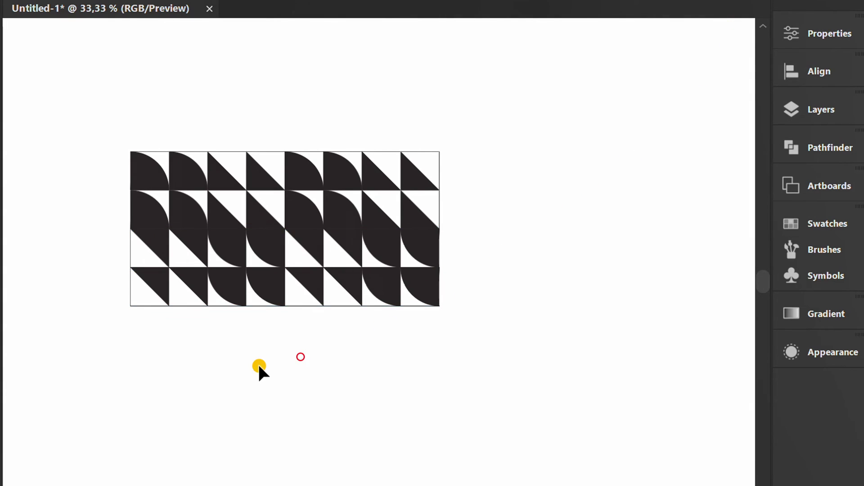
Copy the whole four-row pattern flush beneath the original, giving eight rows.
key("space")
left_click_drag(226, 370, 311, 350)
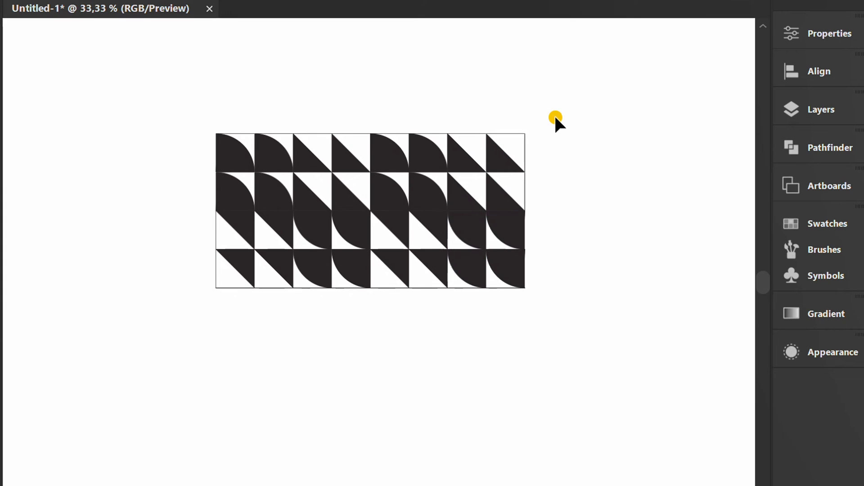
left_click_drag(555, 117, 179, 312)
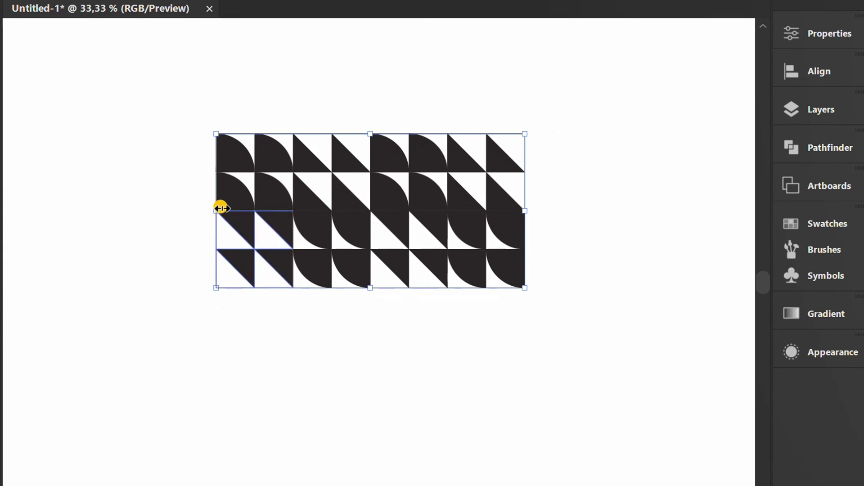
left_click_drag(235, 151, 231, 339)
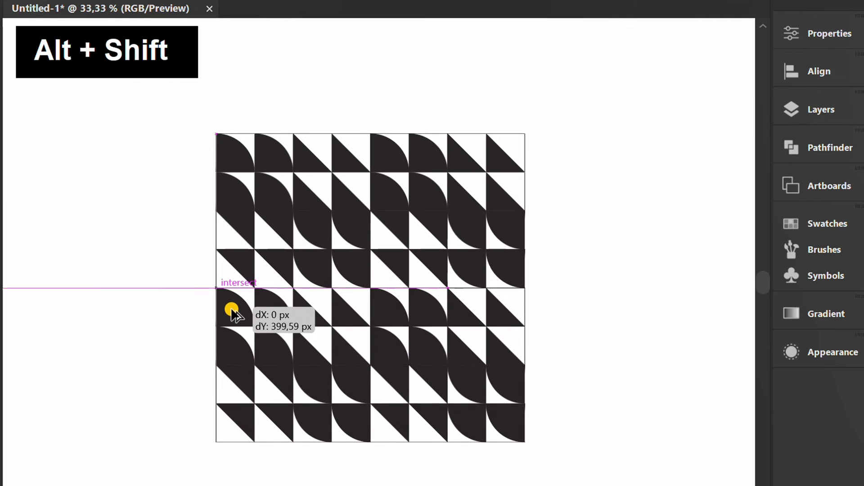
left_click_drag(231, 339, 232, 308)
left_click(163, 328)
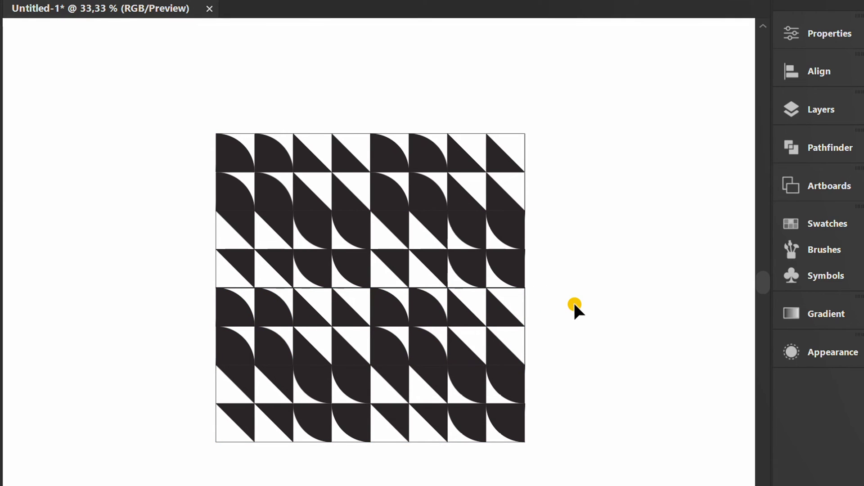
Fill the left triangle, lower-middle quarter-circle and top-right triangle tiles green.
left_click_drag(573, 301, 526, 276)
left_click(833, 35)
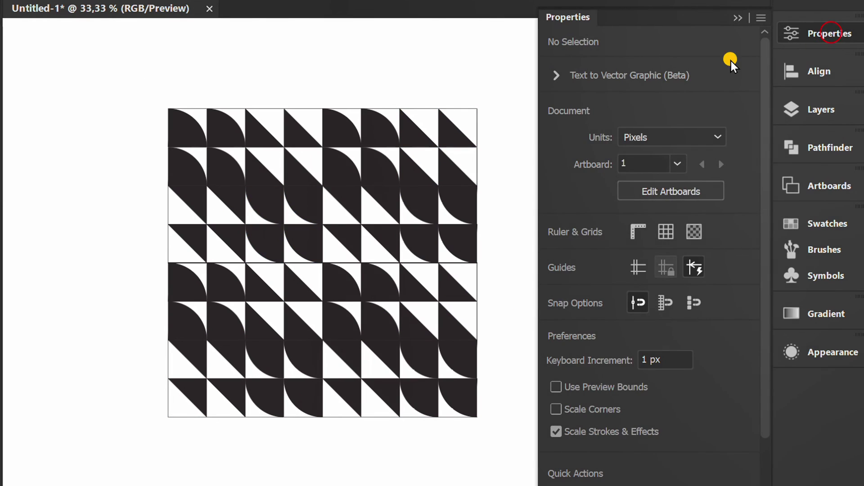
left_click(200, 203)
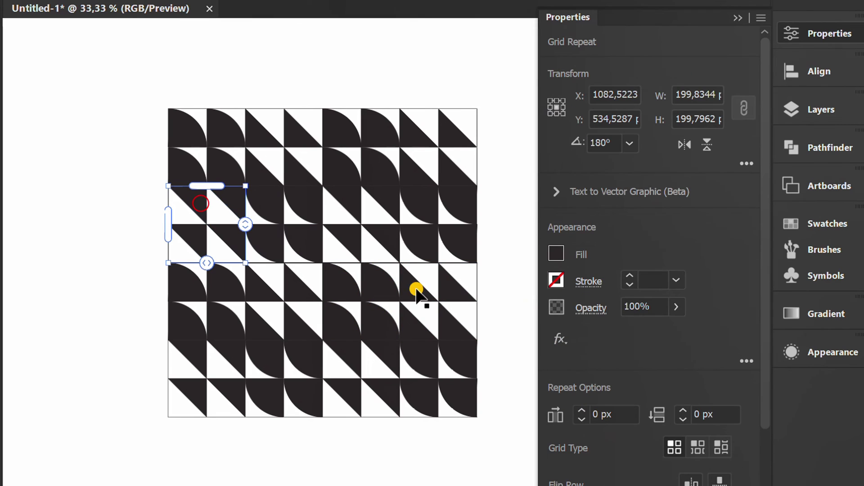
left_click(558, 253)
left_click(418, 333)
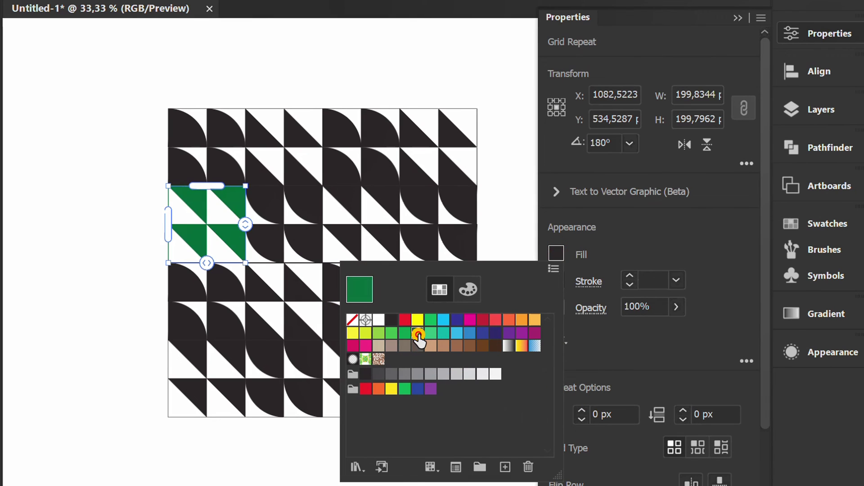
left_click(344, 322)
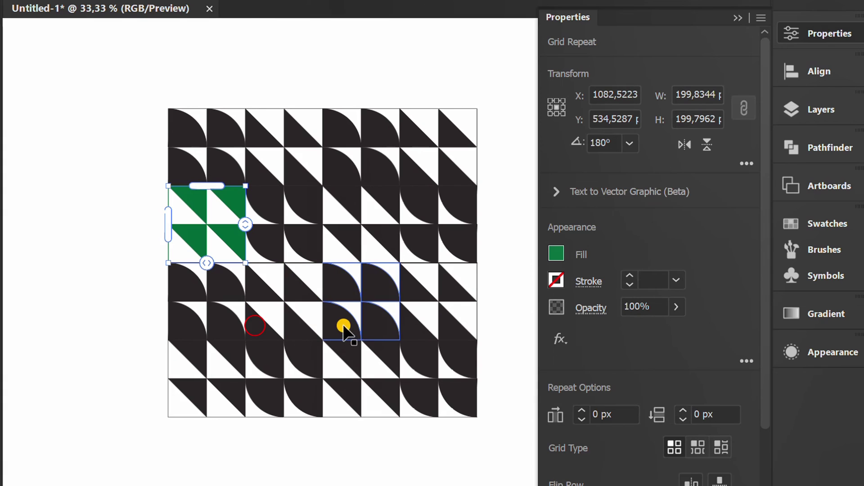
left_click(555, 254)
left_click(422, 342)
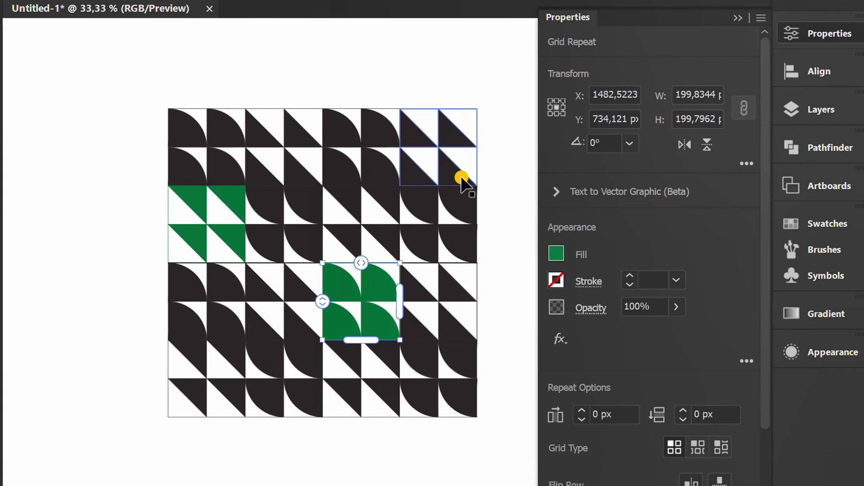
left_click(465, 142)
left_click(556, 252)
left_click(421, 341)
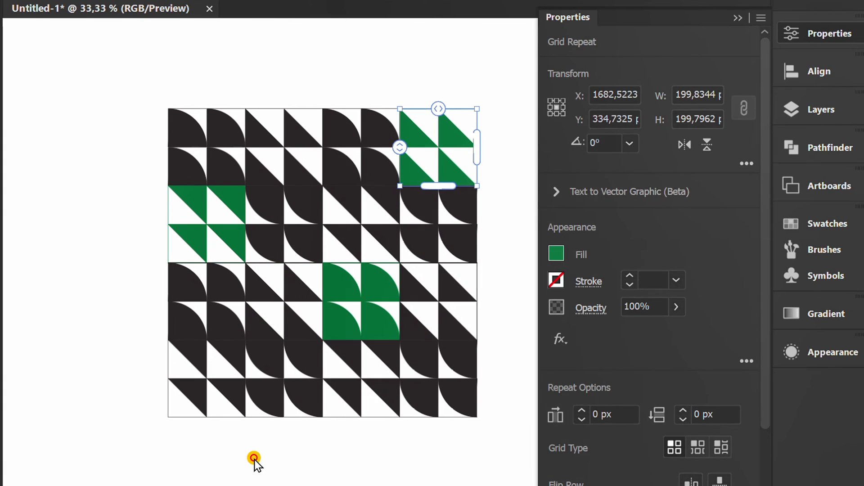
left_click(255, 460)
Fill the centre triangle tile and the bottom-left tile brown.
left_click(344, 224)
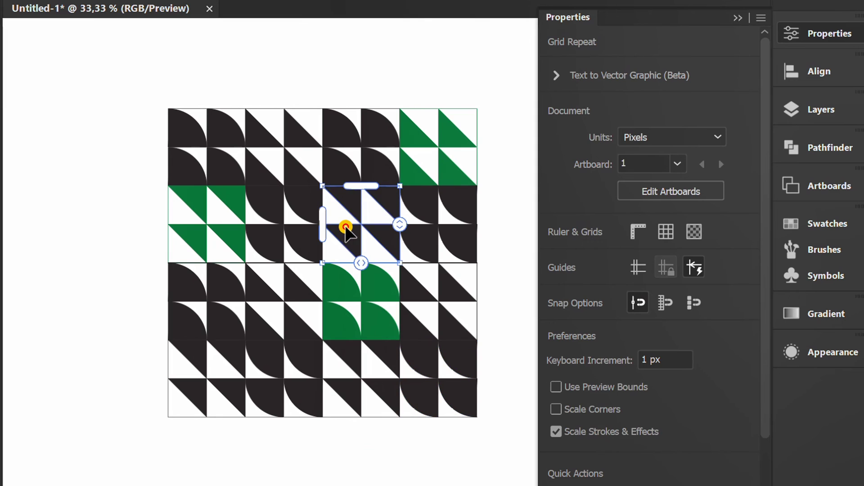
left_click(555, 254)
left_click(423, 350)
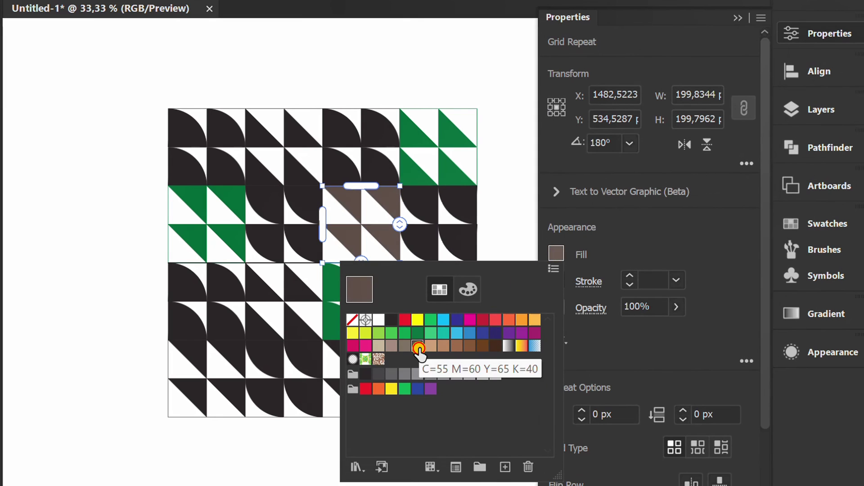
left_click(239, 459)
left_click(228, 361)
left_click(556, 253)
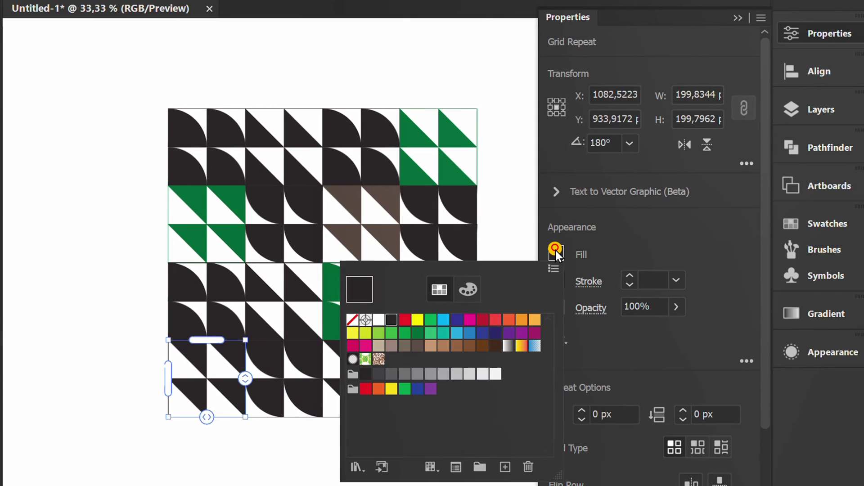
Fill the top-left tile and another tile navy.
left_click(419, 346)
left_click(274, 450)
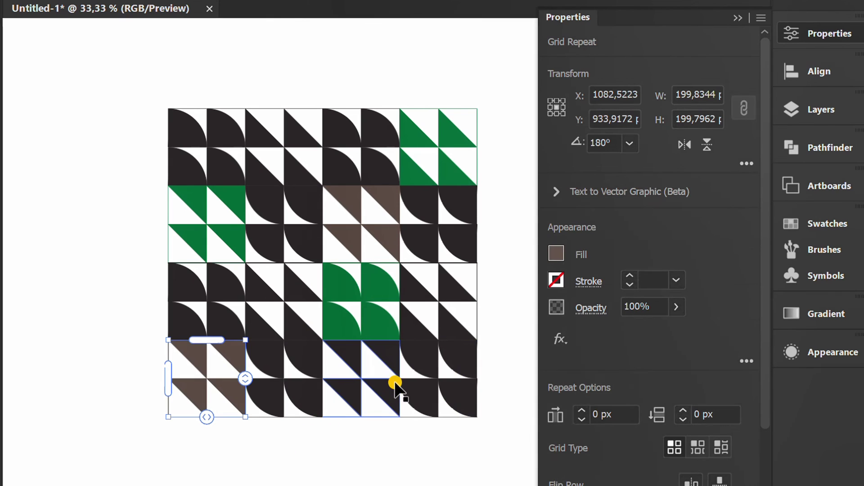
left_click(178, 135)
left_click(555, 254)
left_click(493, 333)
left_click(201, 452)
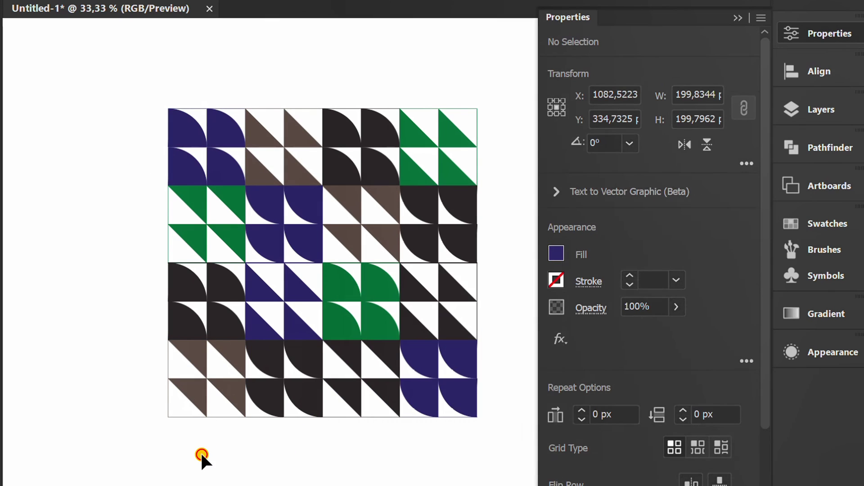
Flip the green triangle tile into a pinwheel and the green quarter circles into facing arches.
left_click_drag(374, 439, 341, 435)
left_click(157, 220)
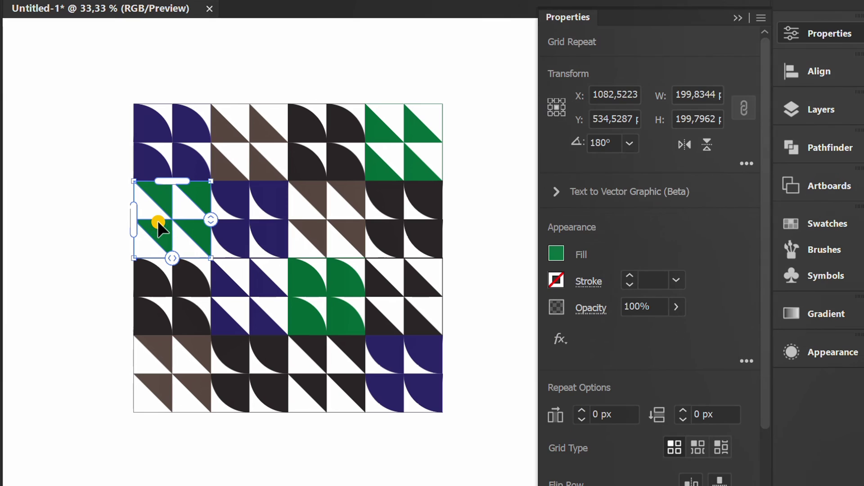
left_click_drag(767, 234, 770, 348)
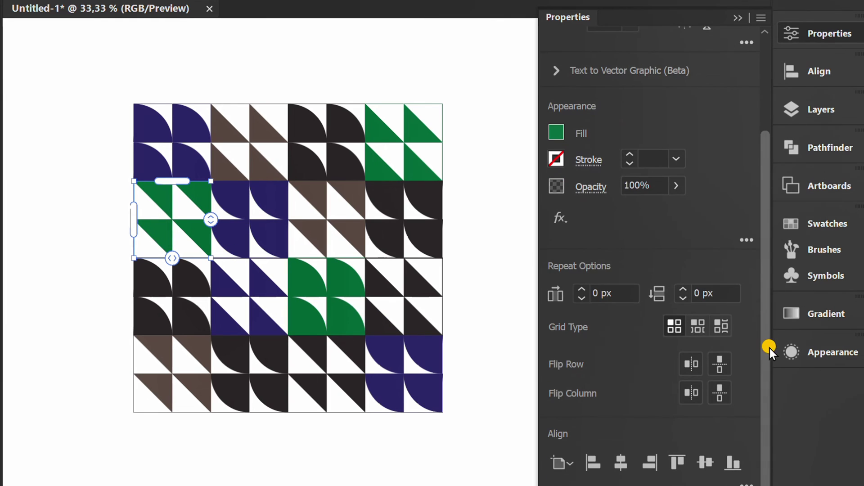
left_click(692, 366)
left_click(720, 362)
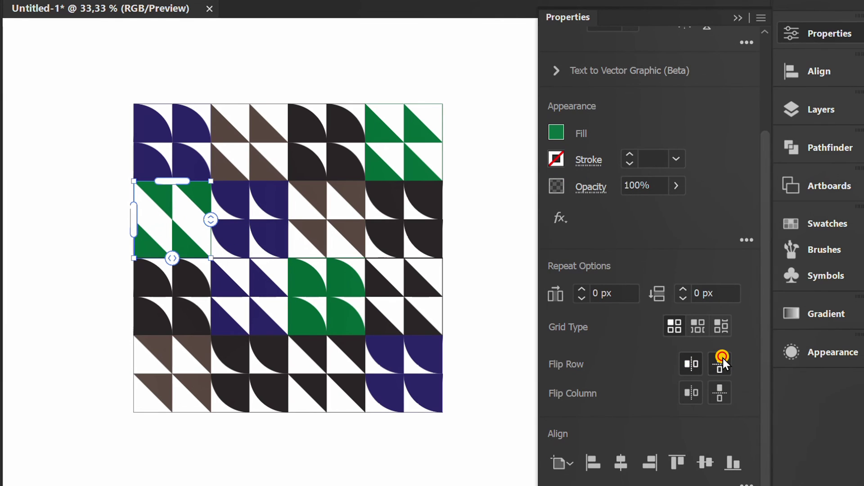
left_click(719, 391)
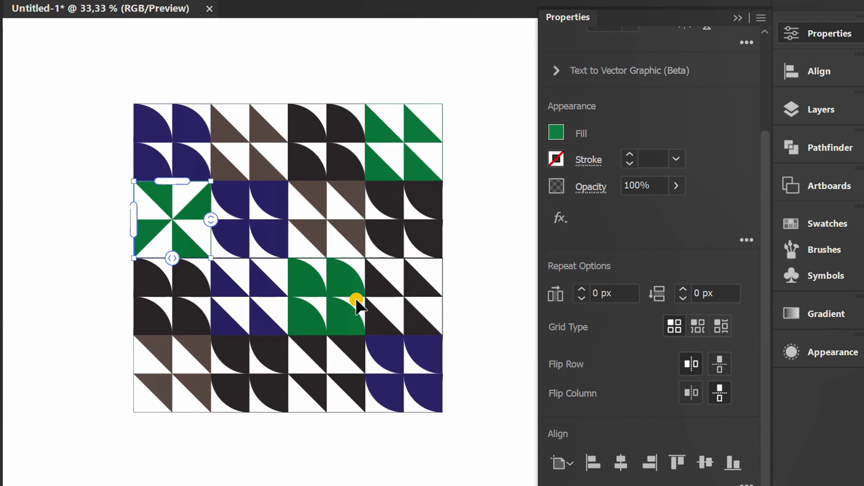
left_click(347, 289)
left_click(695, 391)
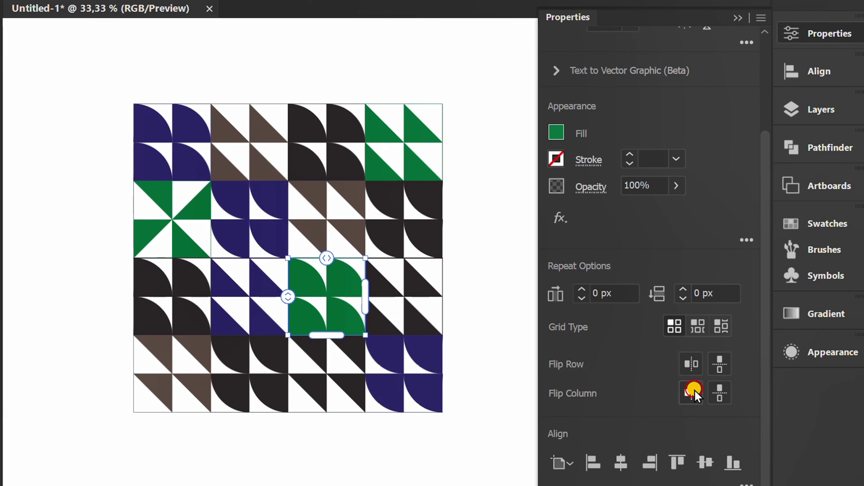
left_click(719, 368)
Flip the upper-right and lower black tiles horizontally and vertically.
left_click(432, 232)
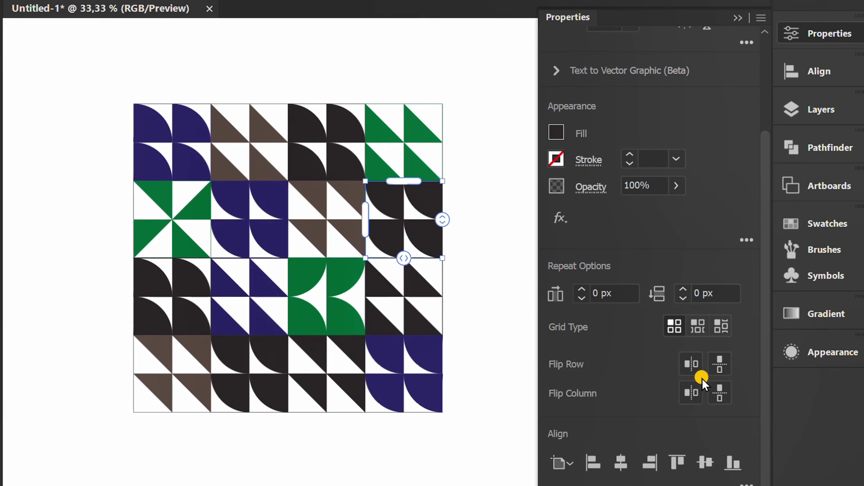
left_click(691, 362)
left_click(723, 365)
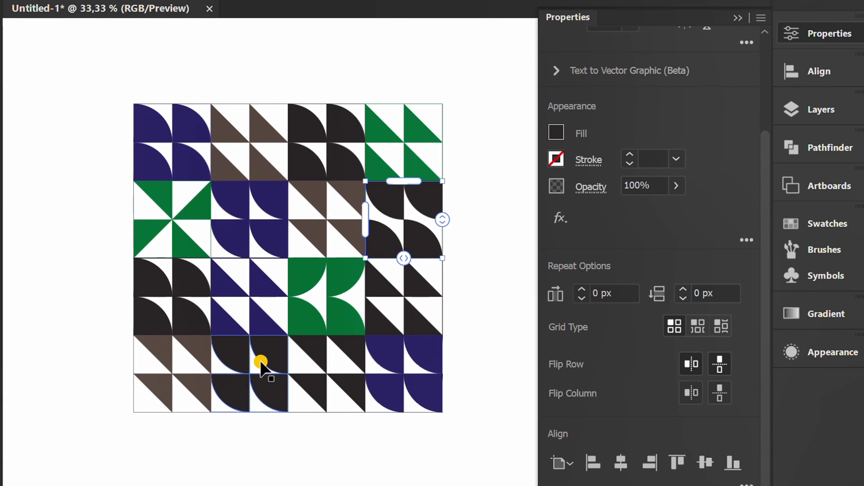
left_click(260, 365)
left_click(693, 392)
left_click(720, 365)
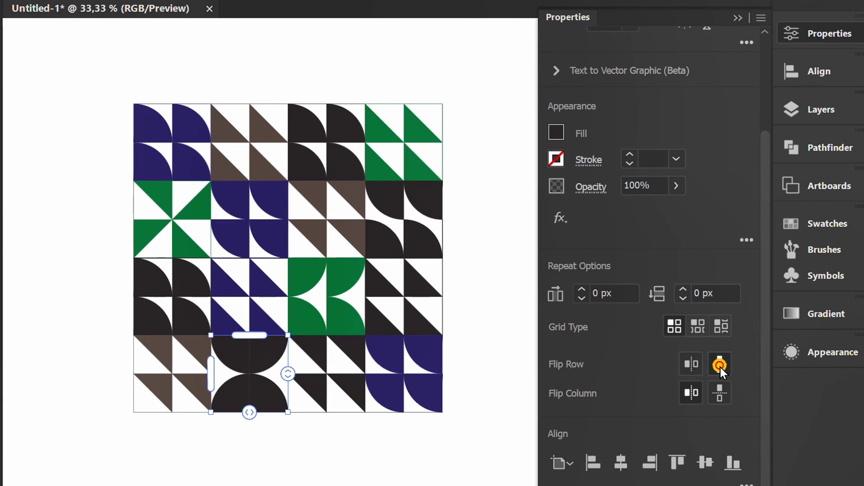
Flip the top brown tile vertically, then deselect everything and collapse Properties.
left_click(250, 142)
left_click(719, 366)
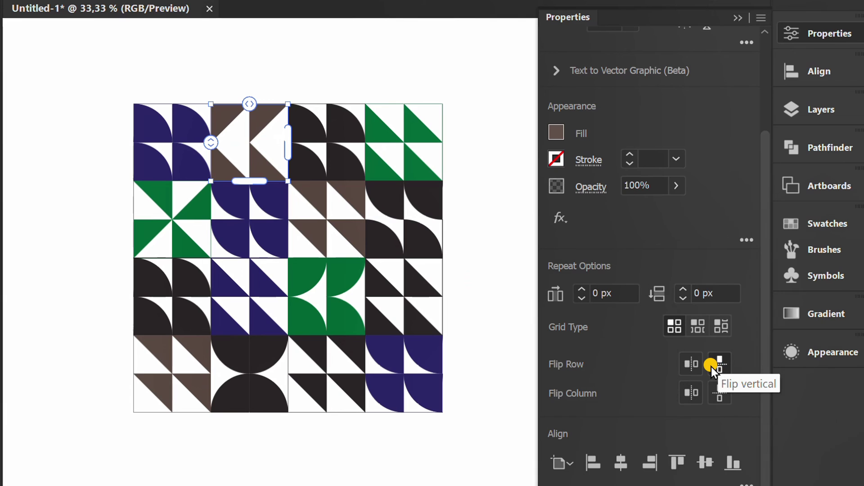
left_click(293, 453)
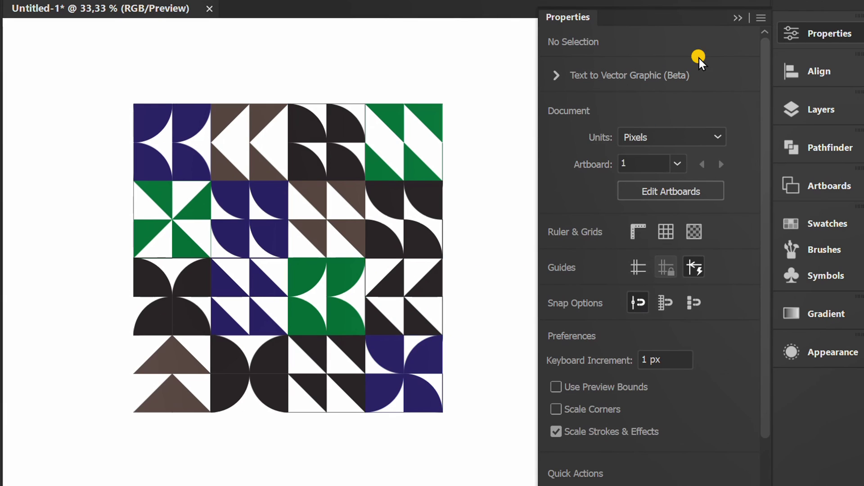
left_click(736, 18)
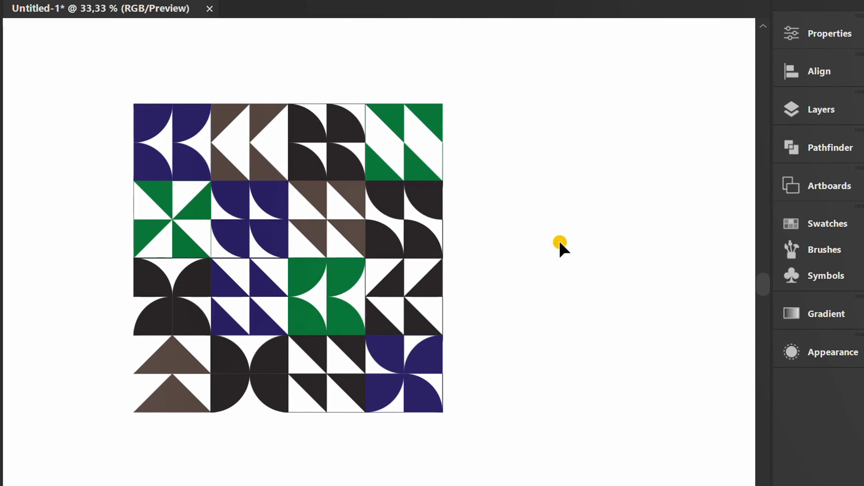
Draw a square over the whole pattern and swap it to an unfilled outline.
right_click(16, 130)
left_click(78, 133)
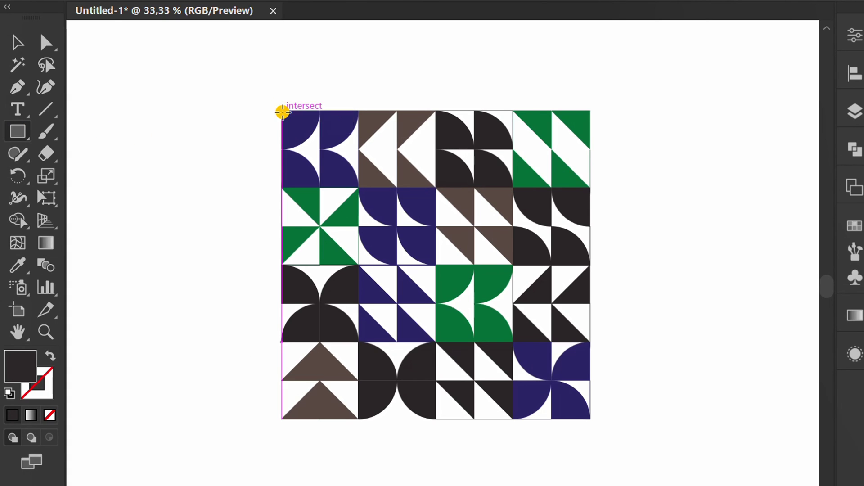
left_click_drag(282, 111, 591, 419)
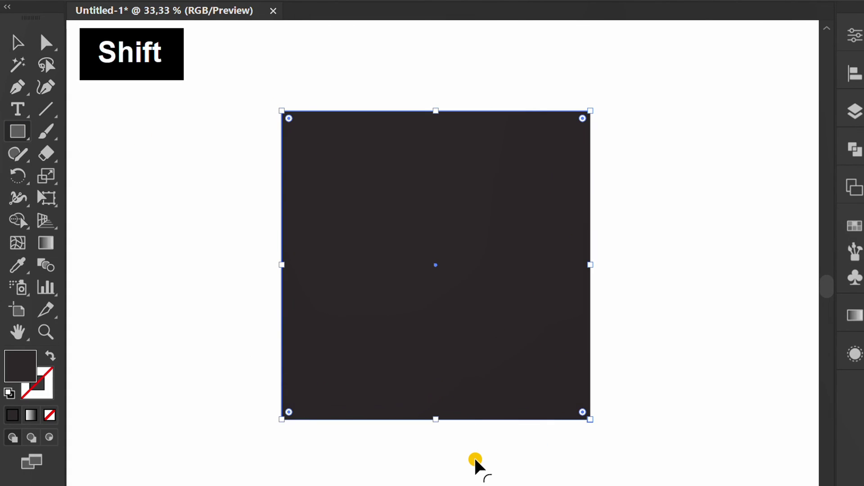
key("shift+x")
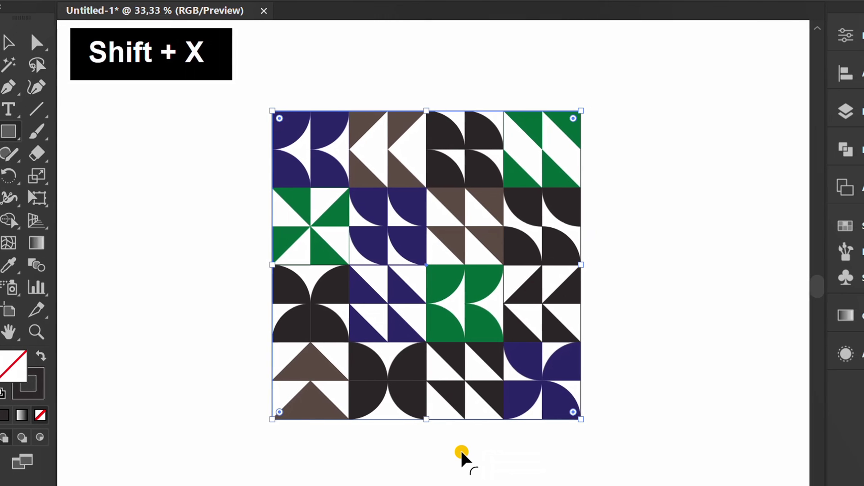
Set the square's stroke weight to 7 pt.
left_click(823, 37)
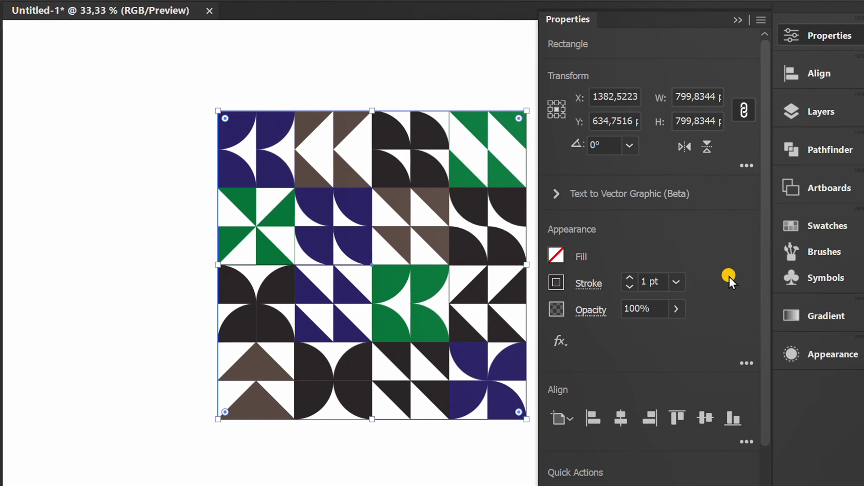
left_click(653, 281)
type("5")
key("Return")
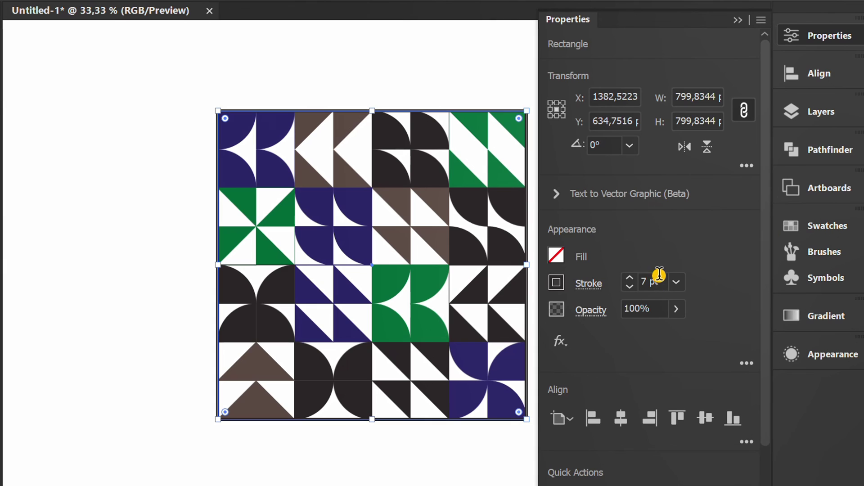
left_click(738, 20)
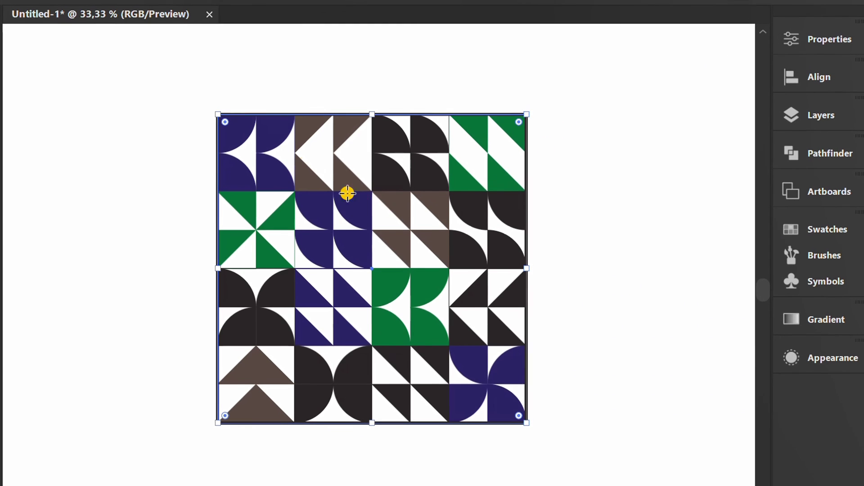
Offset the square path outward by 50 px to create a larger outer square.
left_click(95, 16)
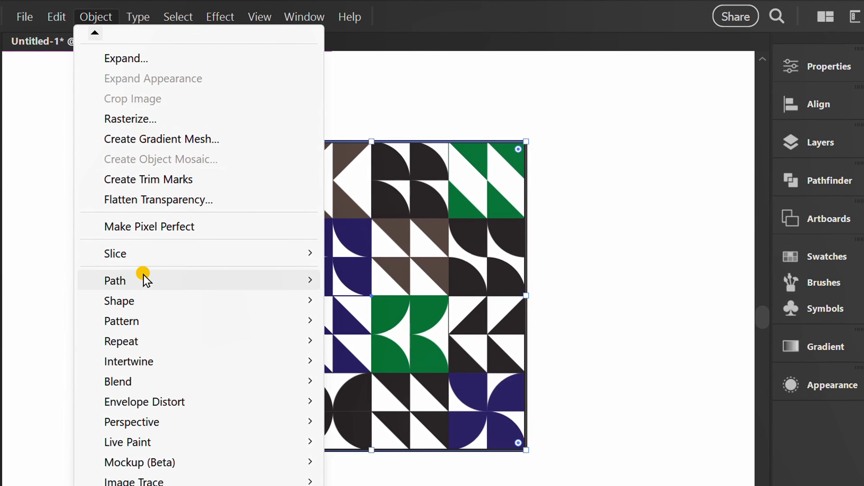
mouse_move(115, 280)
left_click(386, 350)
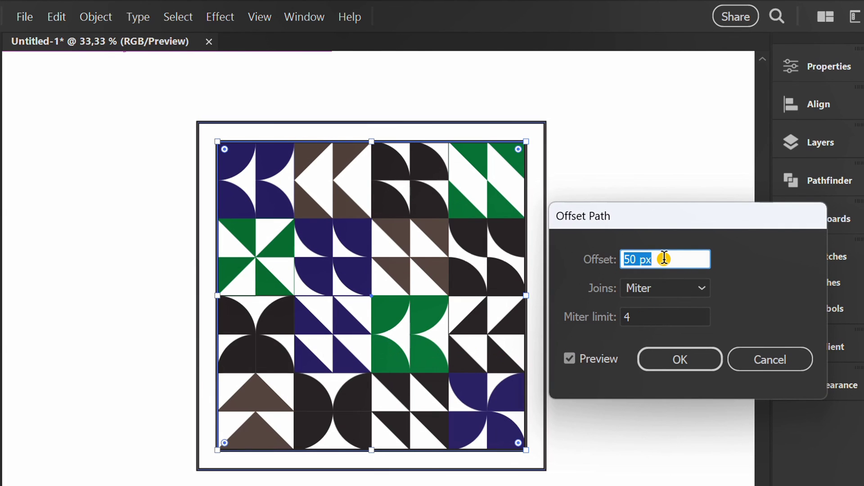
left_click(674, 358)
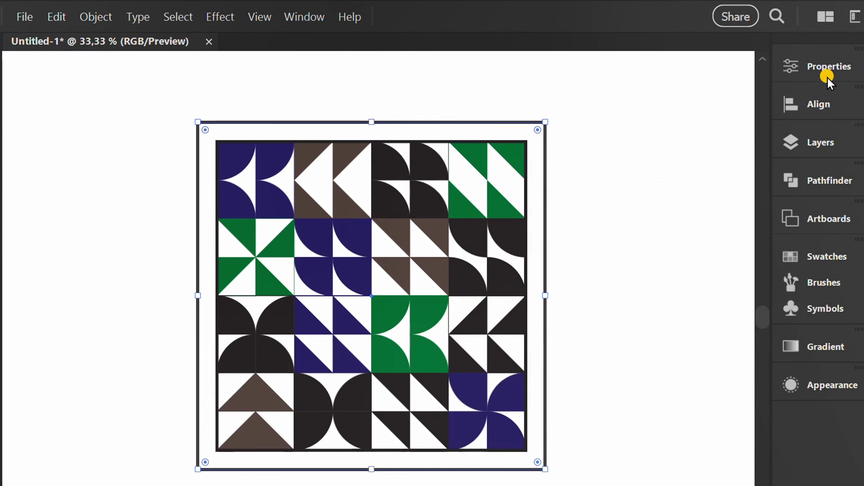
Give the outer square a 20 pt stroke and deselect the artwork.
left_click(832, 76)
double_click(661, 311)
type("1")
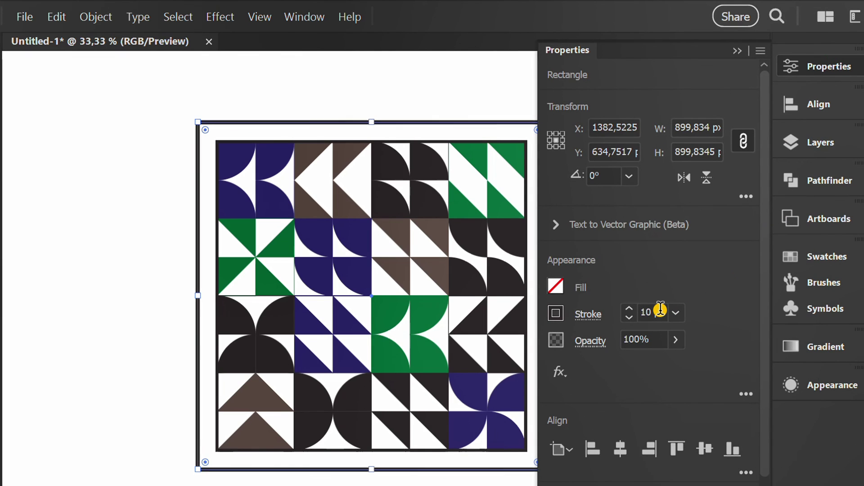
type("2")
scroll(661, 311, "up", 5)
scroll(660, 311, "up", 1)
scroll(660, 311, "up", 2)
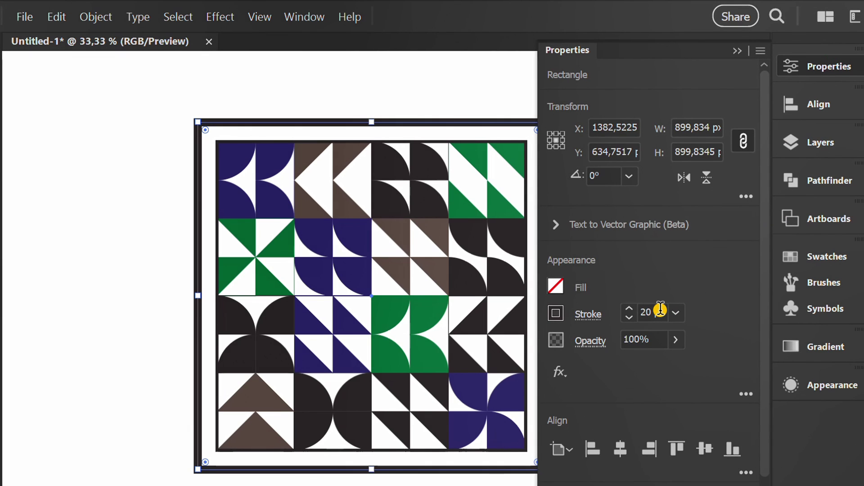
left_click(738, 50)
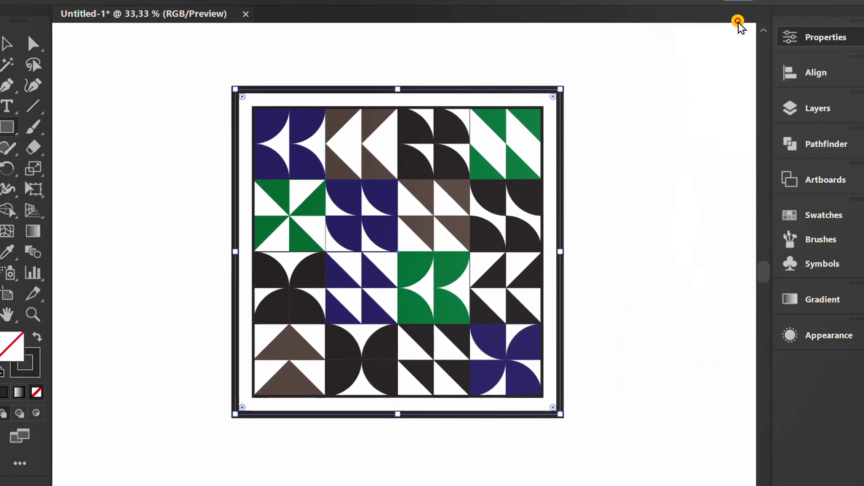
key("v")
left_click(623, 245)
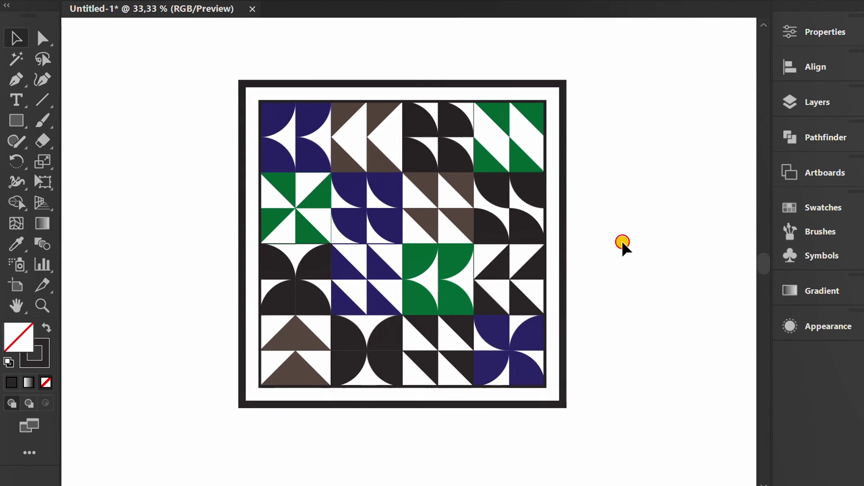